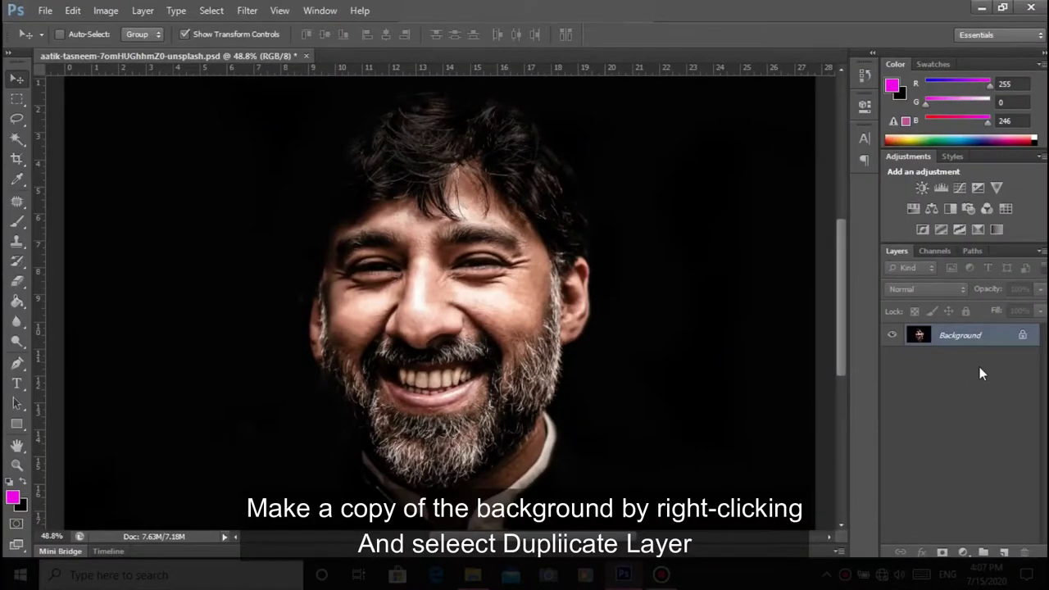
# Duplicate the Background layer, keeping the default name 'Background copy'.
pyautogui.rightClick(979, 341)
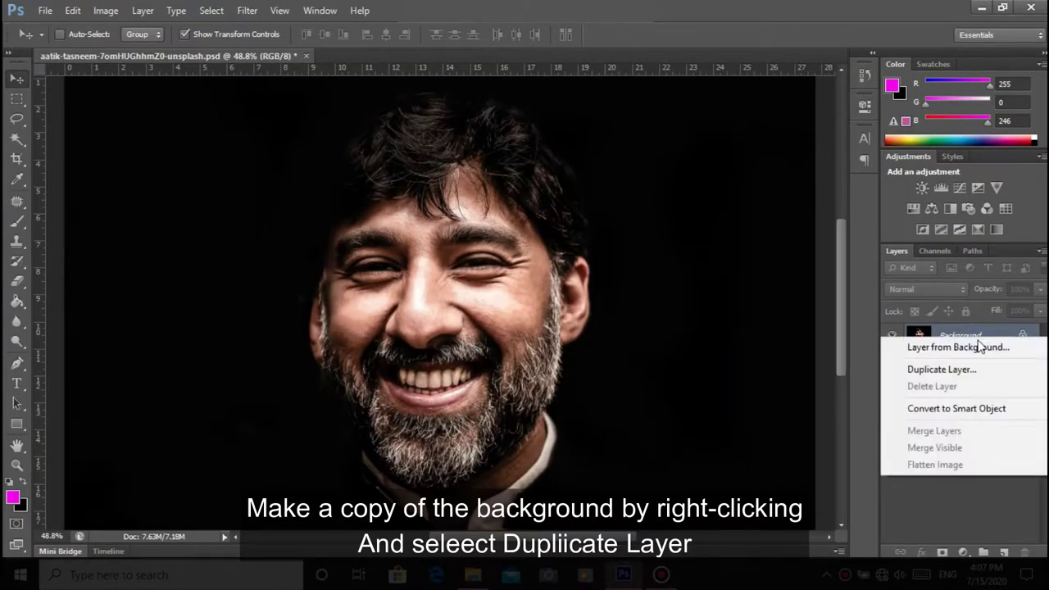
pyautogui.click(972, 371)
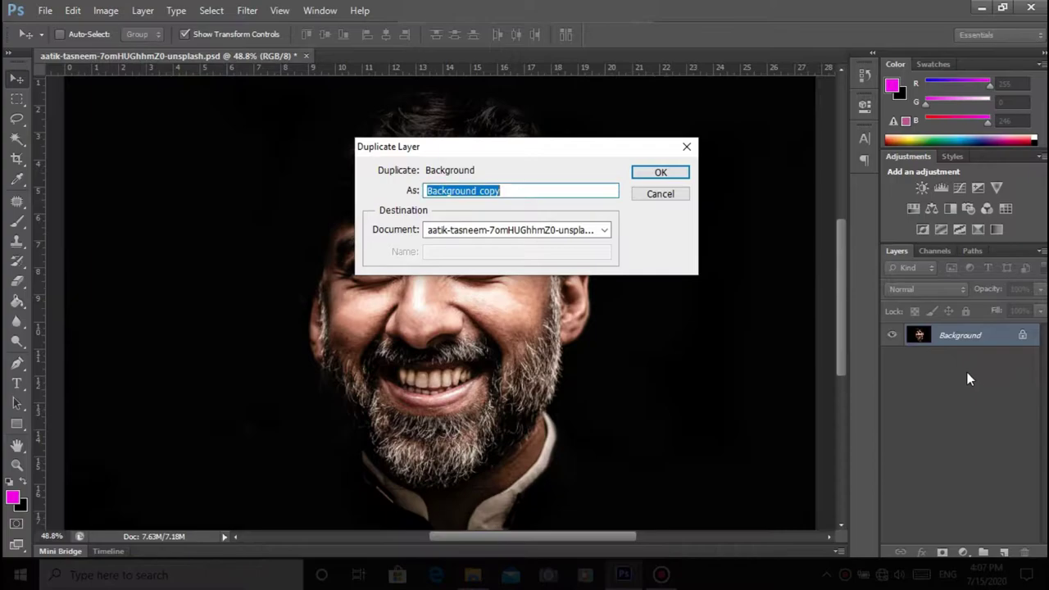
pyautogui.click(675, 176)
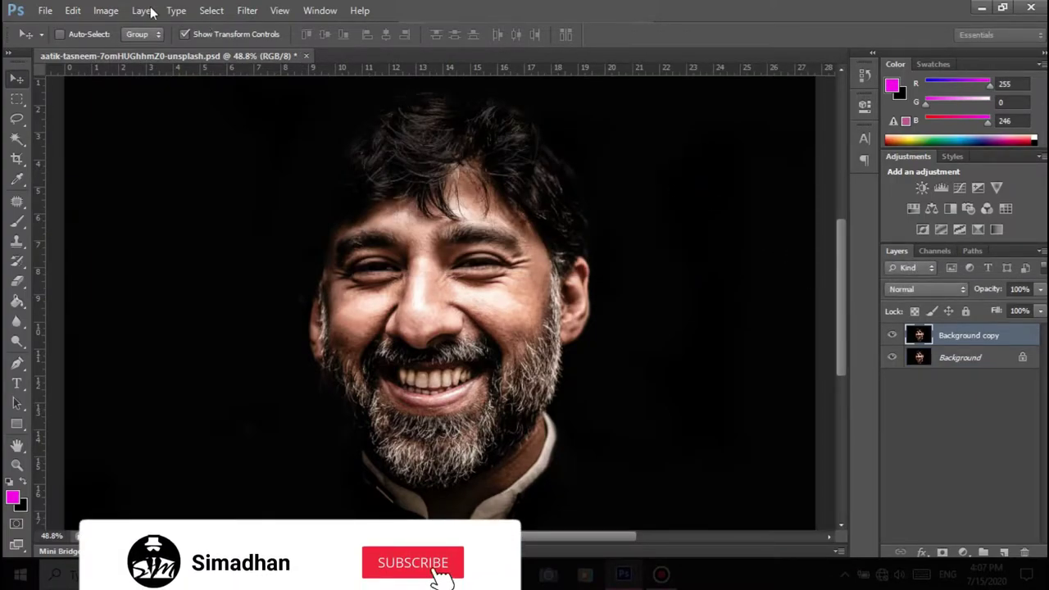
# Apply Shadows/Highlights to Background copy with Shadows at 19% and Highlights at 0%.
pyautogui.click(113, 10)
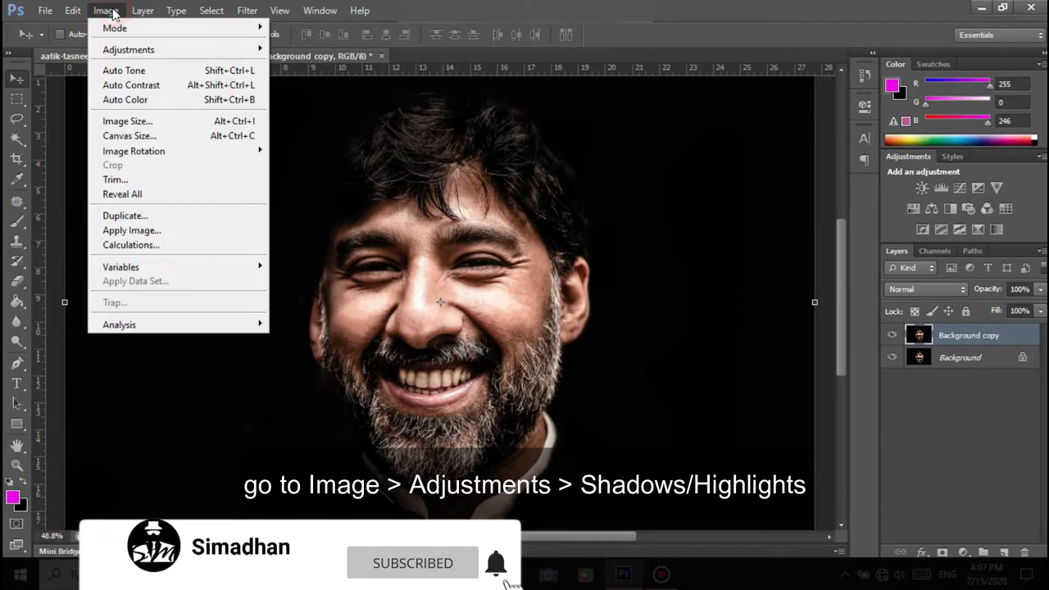
pyautogui.moveTo(129, 50)
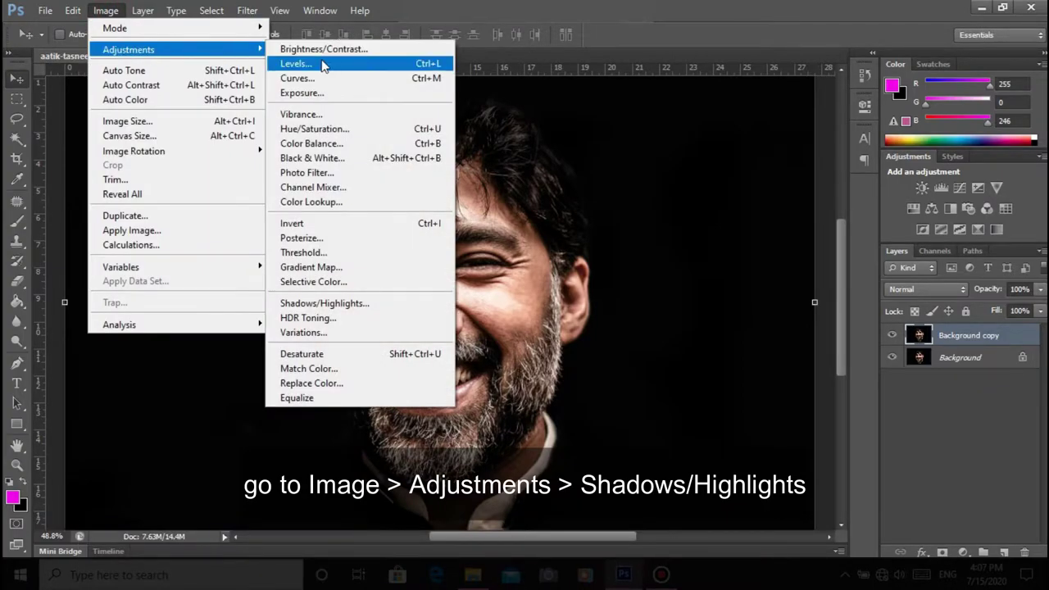
pyautogui.click(330, 303)
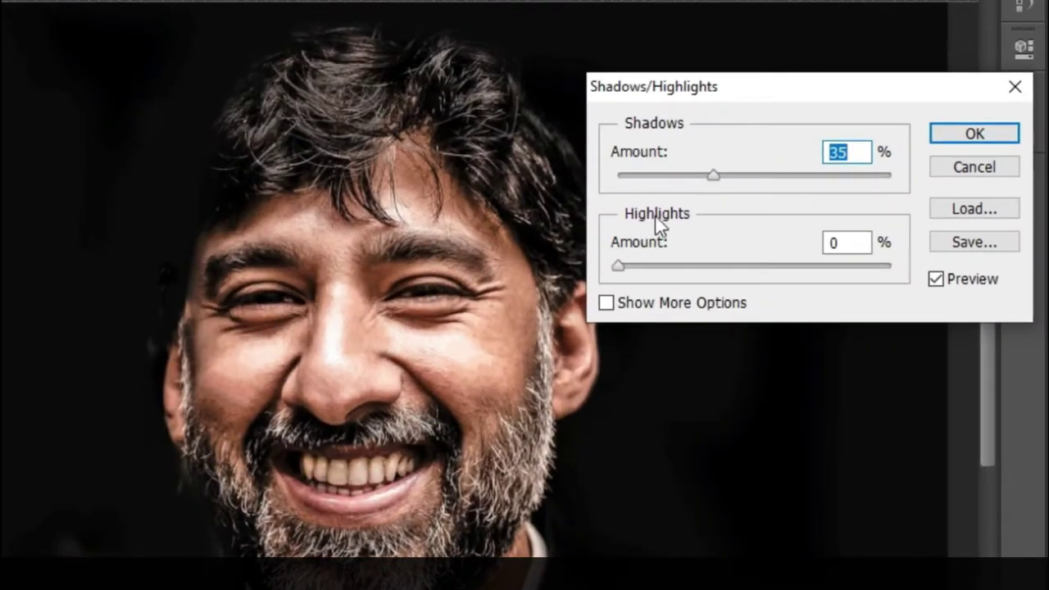
pyautogui.moveTo(713, 176); pyautogui.dragTo(670, 182)
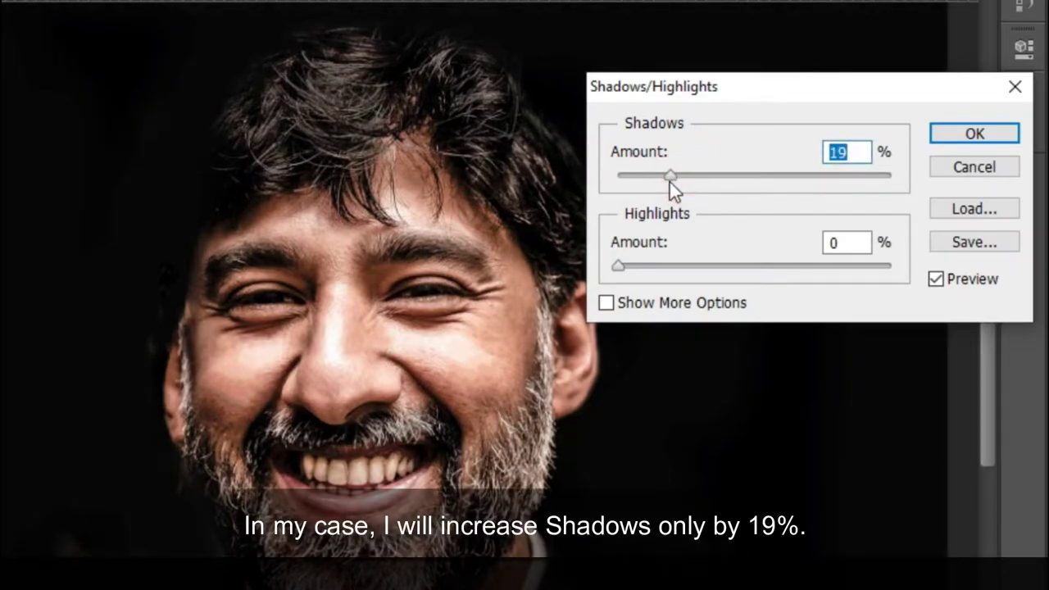
pyautogui.click(852, 147)
pyautogui.click(951, 137)
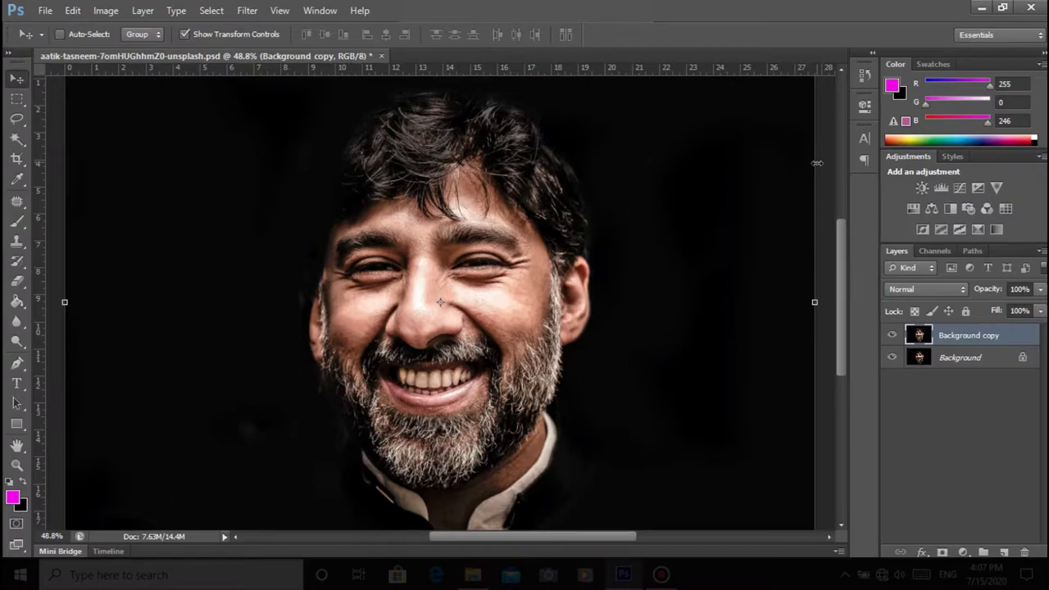
# Duplicate Background copy to create 'Background copy 2'.
pyautogui.rightClick(968, 337)
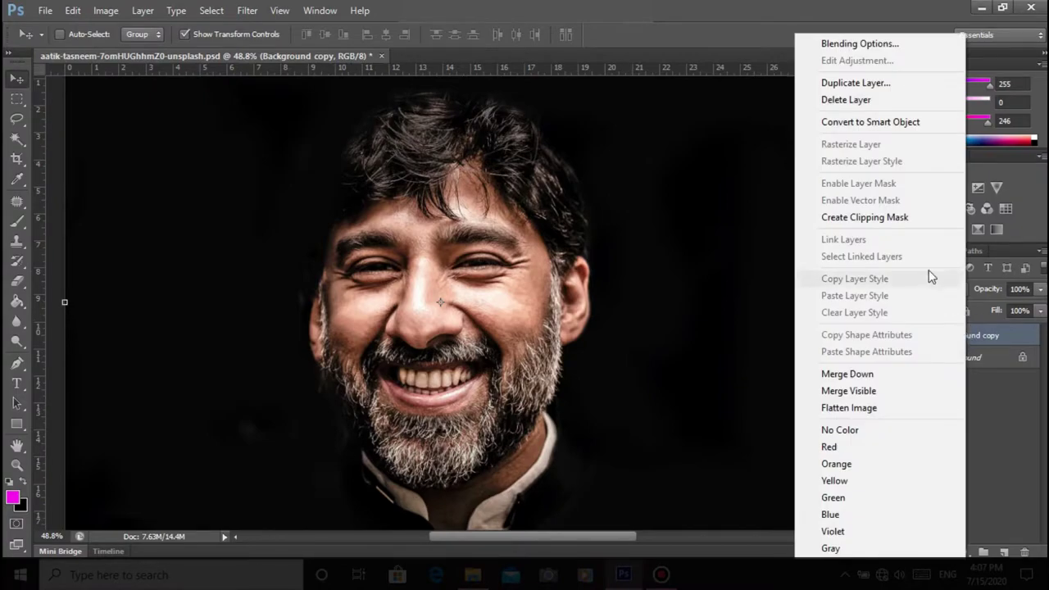
pyautogui.click(847, 84)
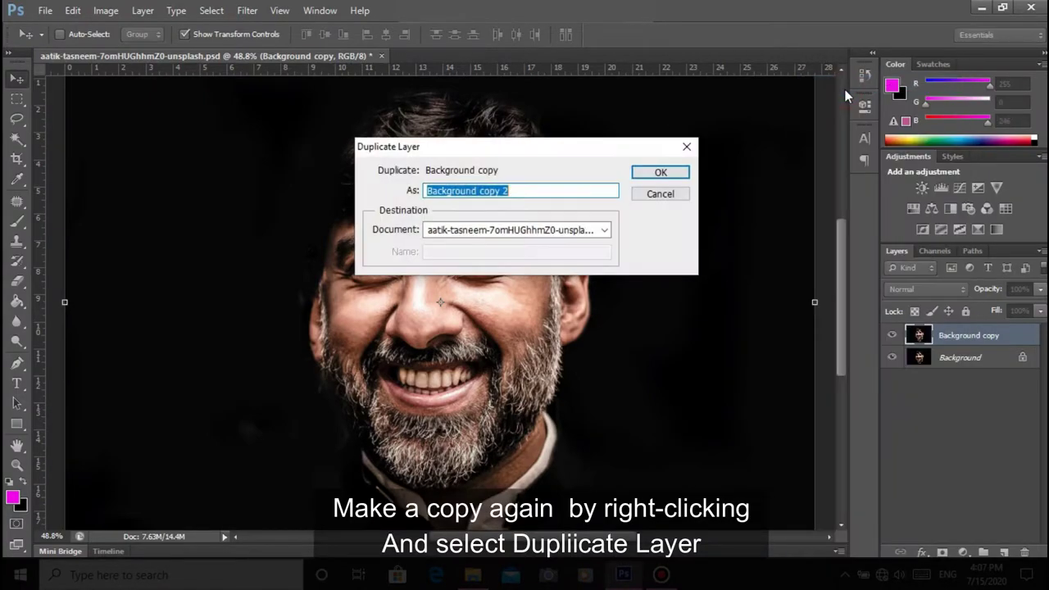
pyautogui.click(671, 172)
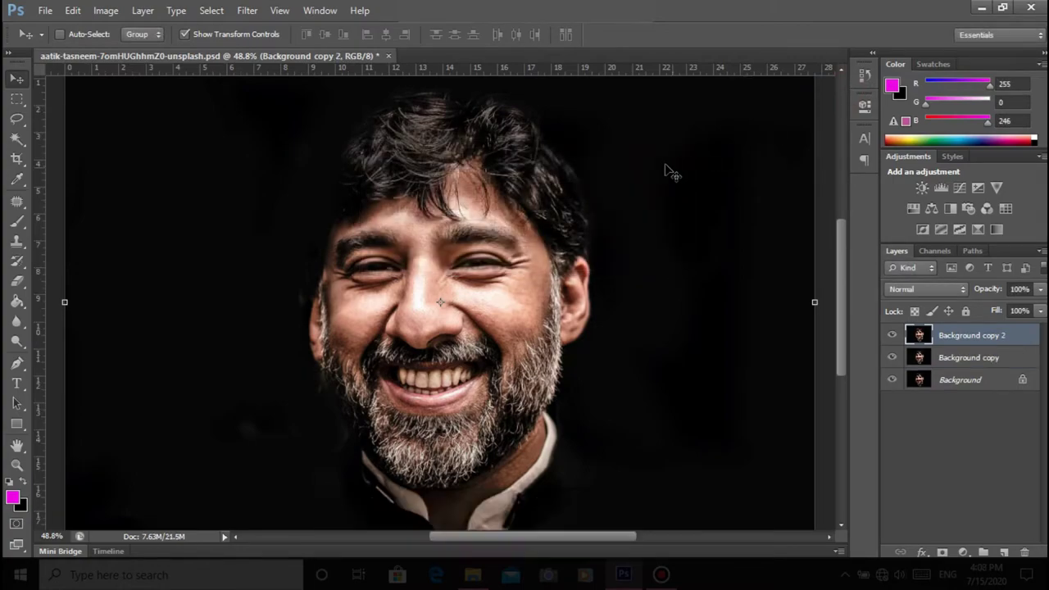
# Apply a High Pass filter with a 2.0-pixel radius to Background copy 2.
pyautogui.click(244, 10)
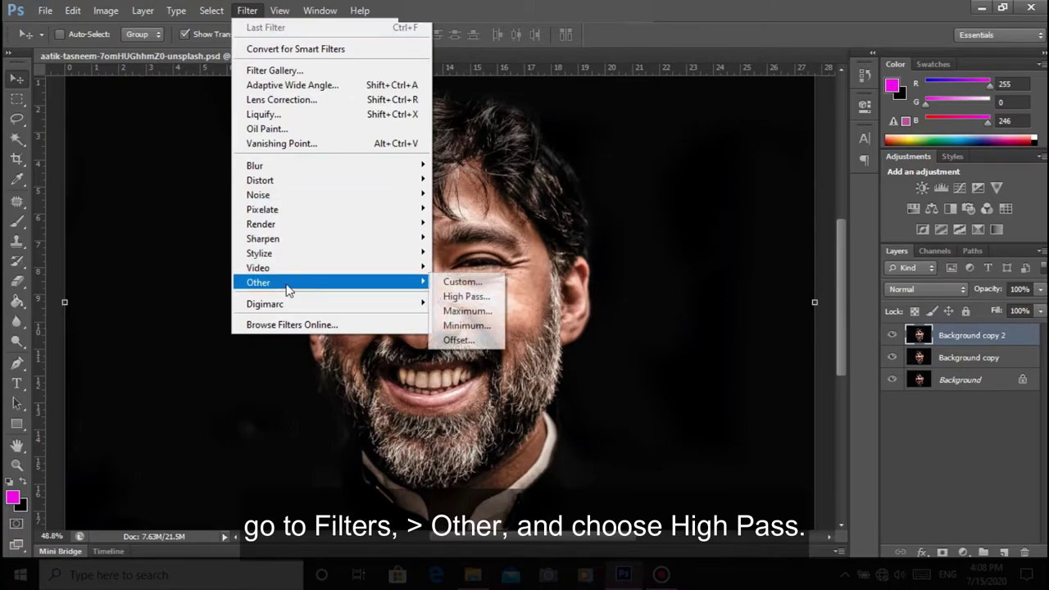
pyautogui.moveTo(259, 283)
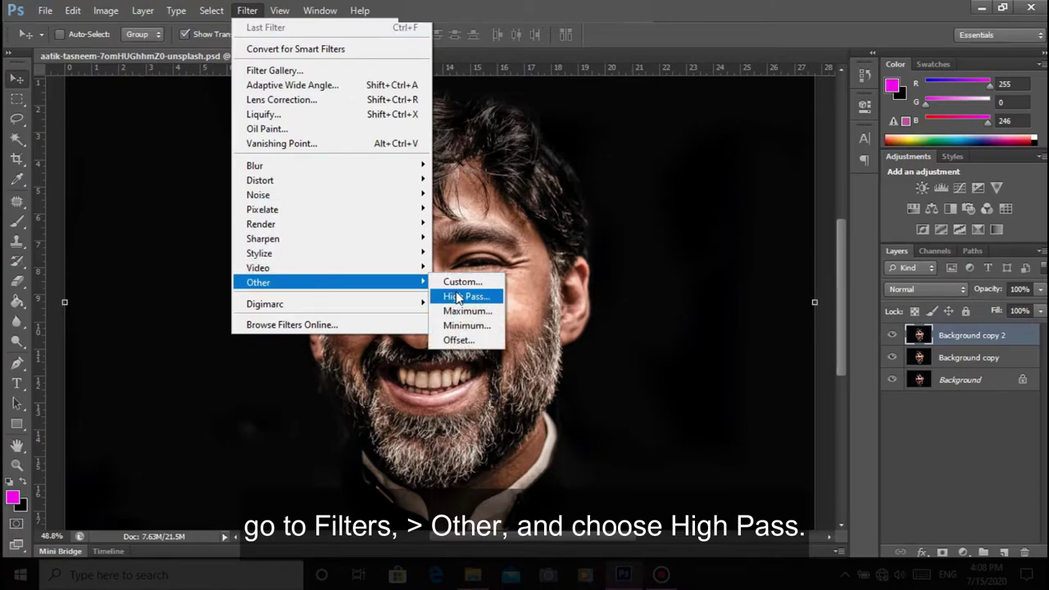
pyautogui.click(453, 296)
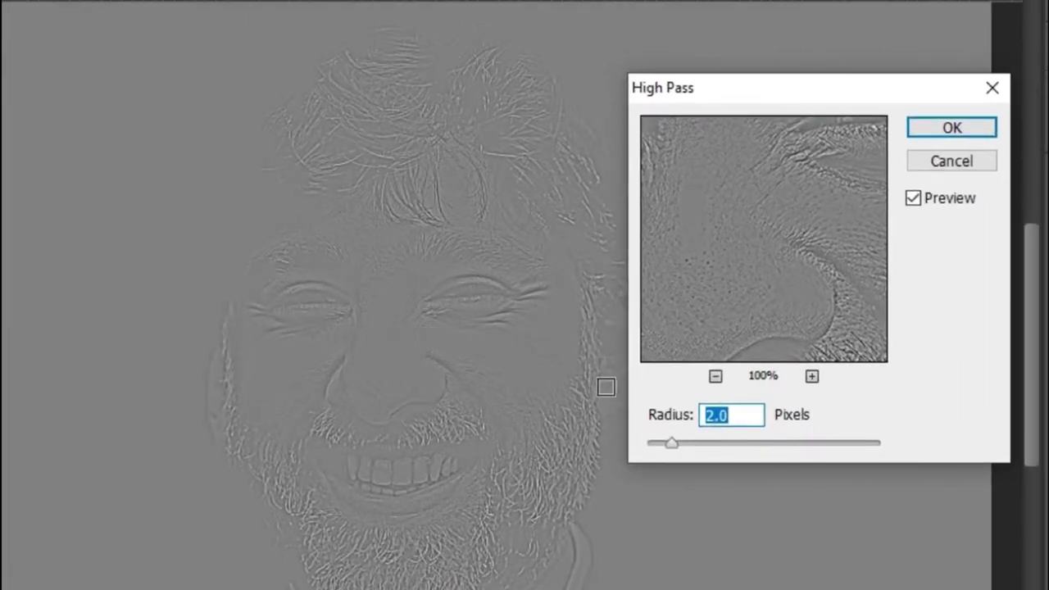
pyautogui.click(735, 416)
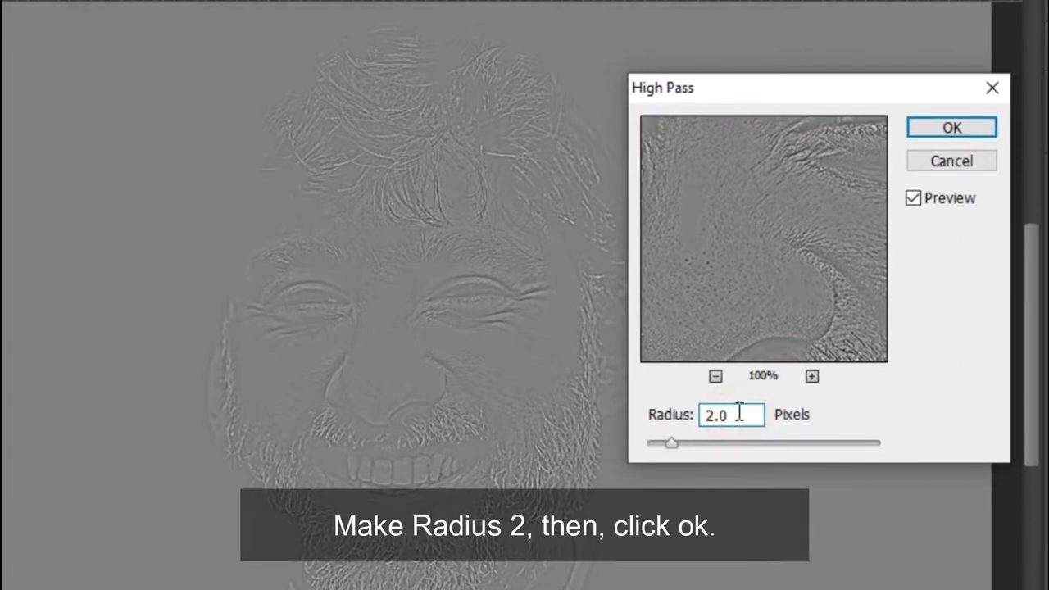
pyautogui.click(935, 130)
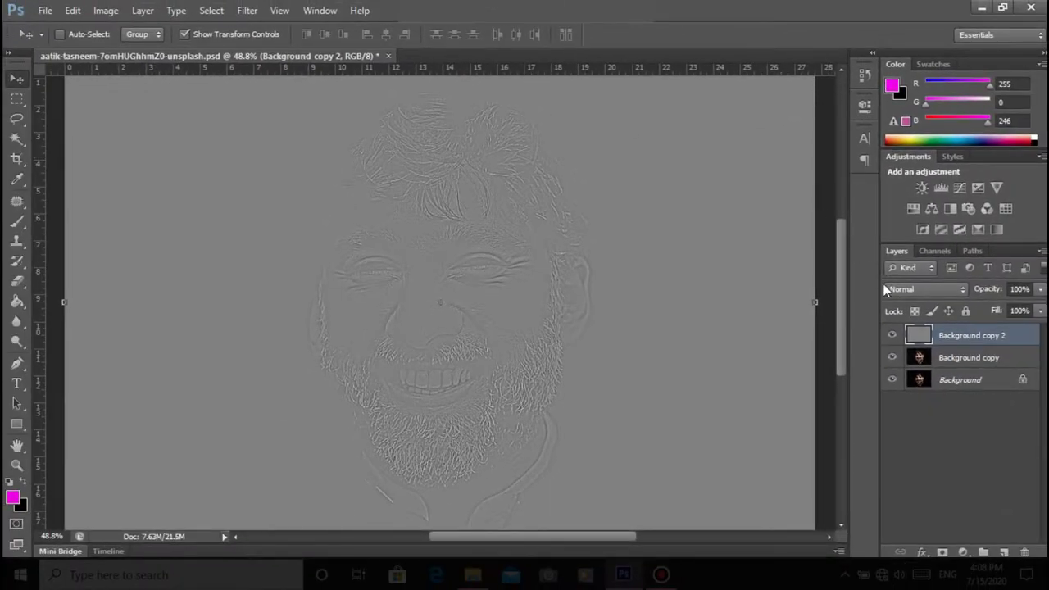
# Set the High Pass layer to Overlay and merge it with Background copy.
pyautogui.click(885, 289)
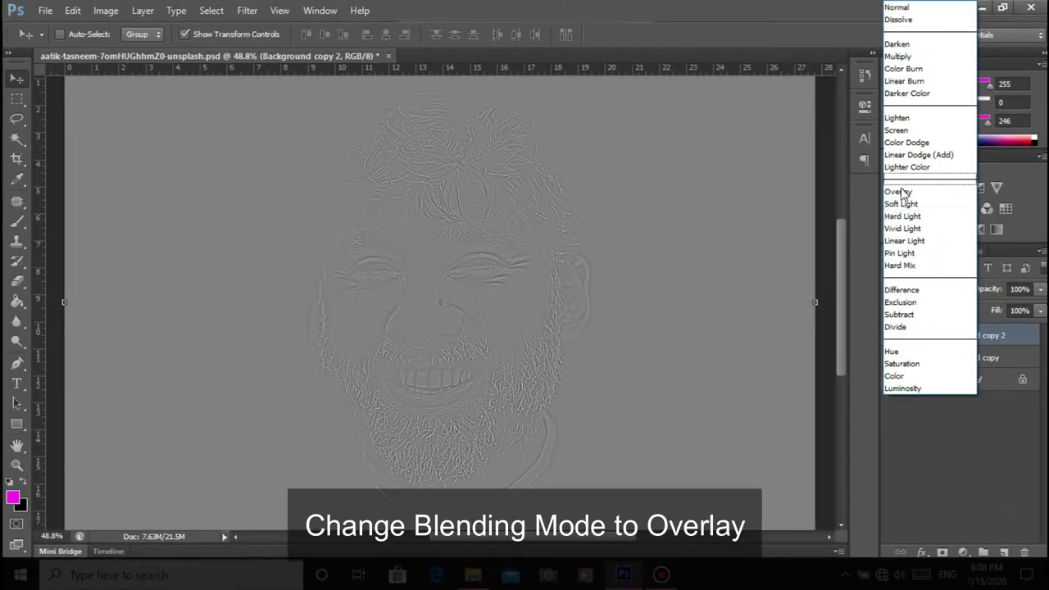
pyautogui.click(939, 192)
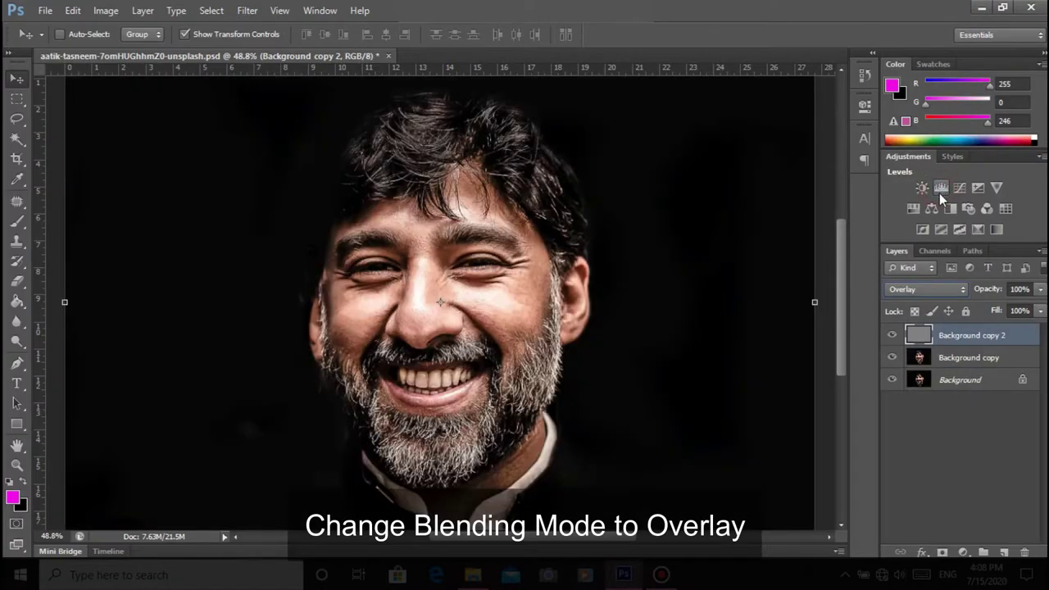
pyautogui.keyDown('shift'); pyautogui.click(961, 358); pyautogui.keyUp('shift')
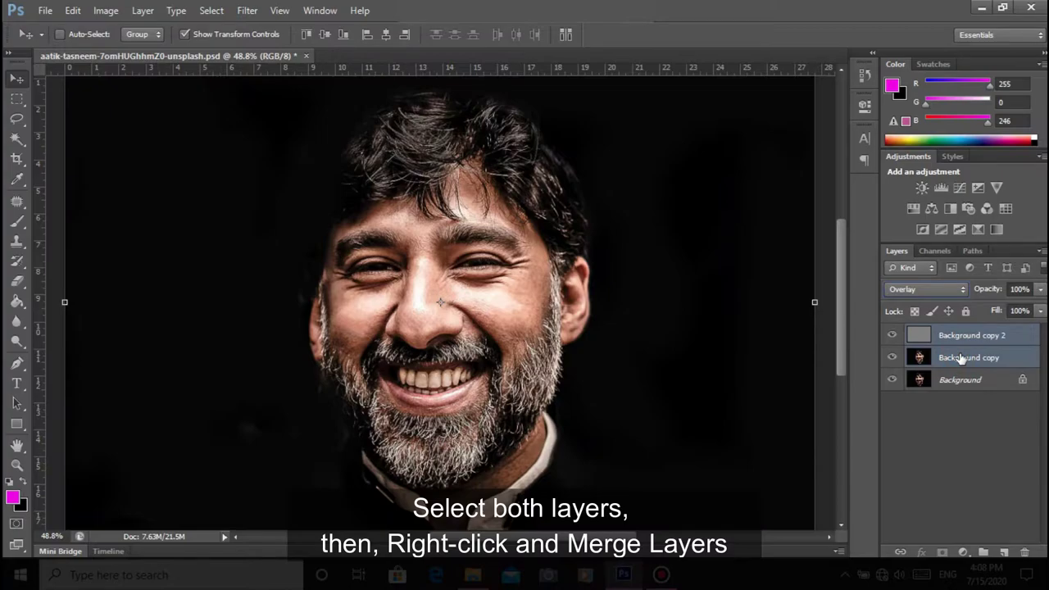
pyautogui.rightClick(961, 357)
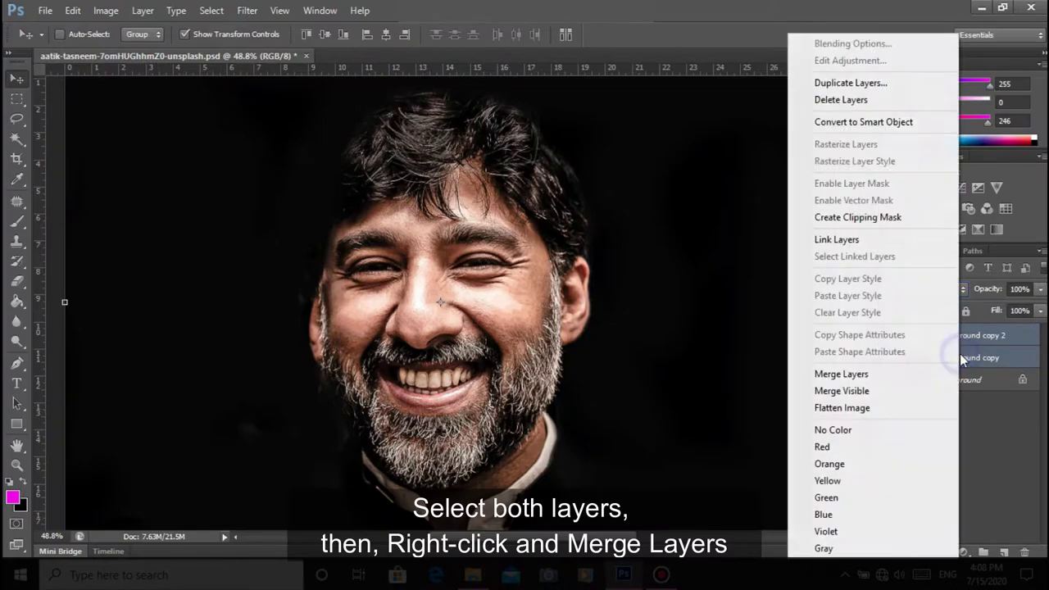
pyautogui.click(852, 375)
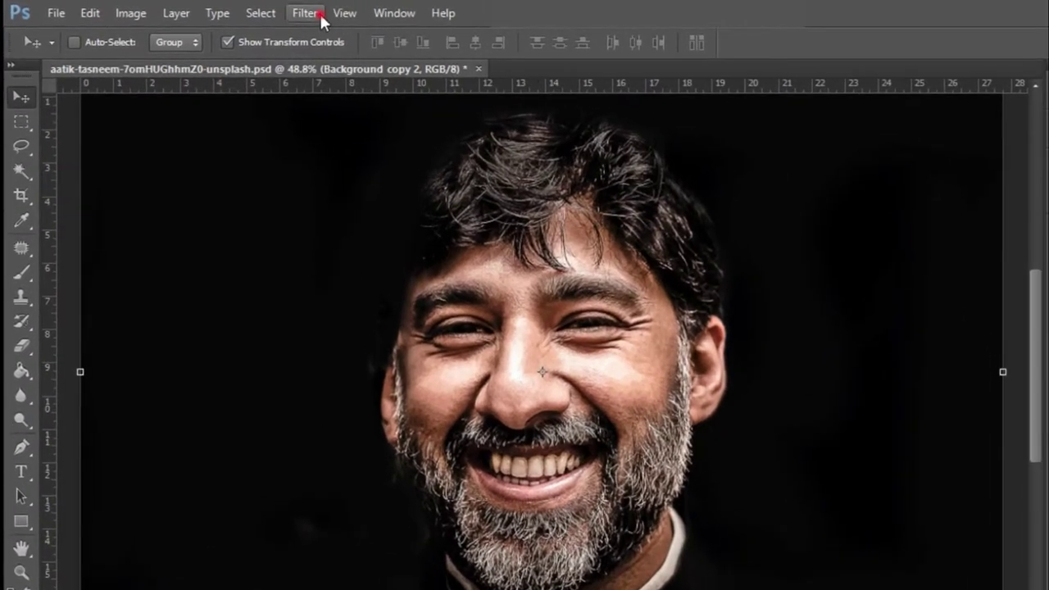
# Sharpen Background copy 2 with Unsharp Mask: Amount 100%, Radius 2.0 px, Threshold 0.
pyautogui.click(322, 18)
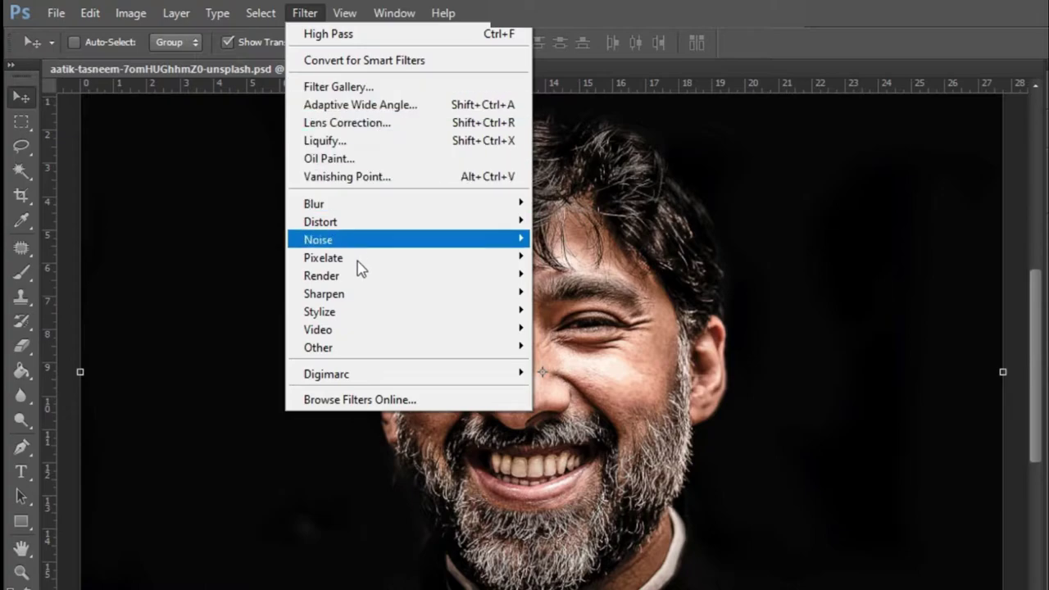
pyautogui.moveTo(324, 293)
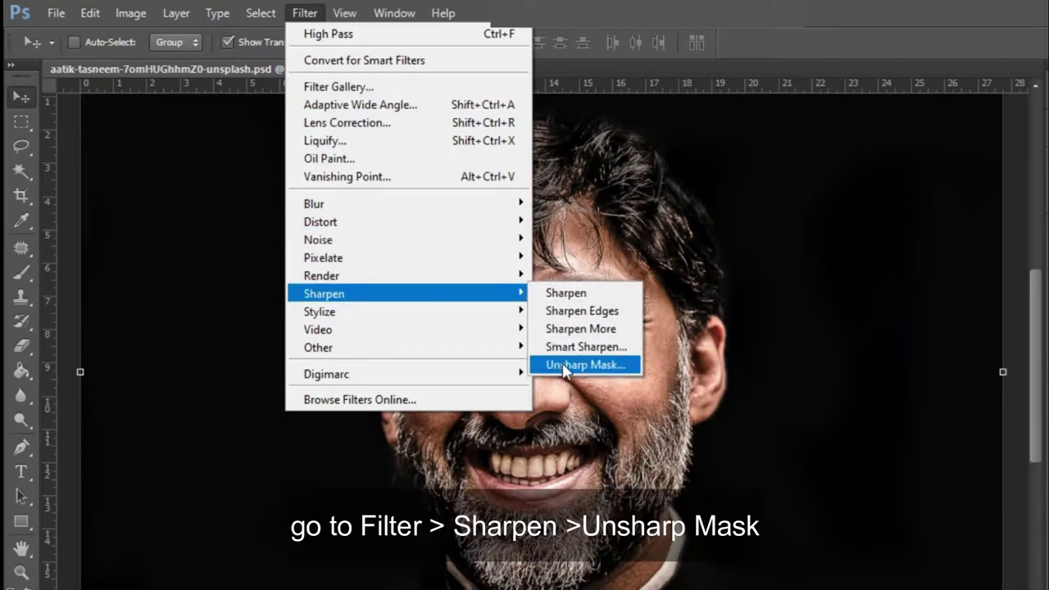
pyautogui.click(574, 367)
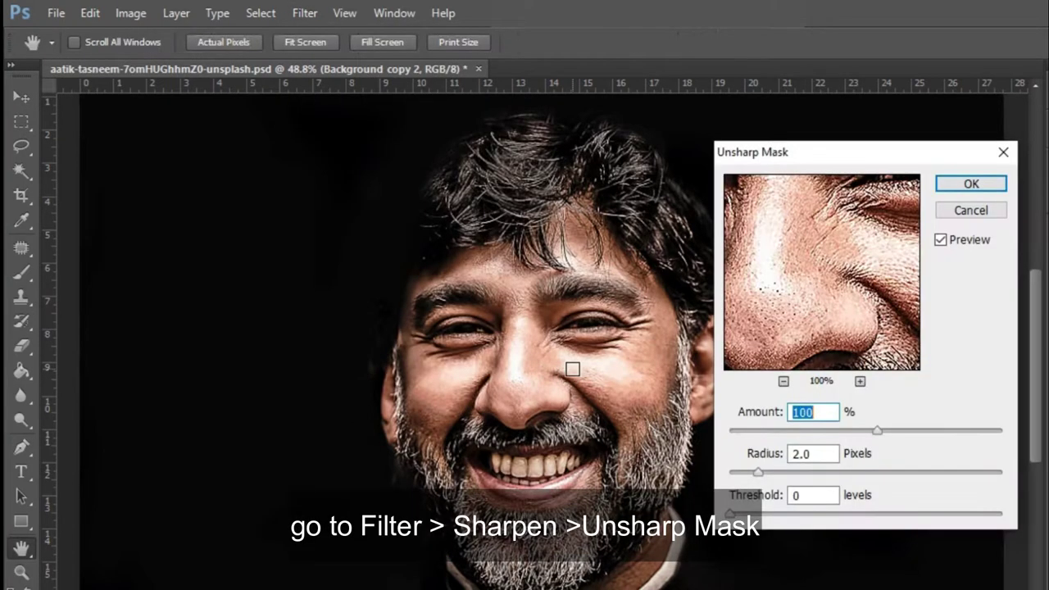
pyautogui.click(825, 412)
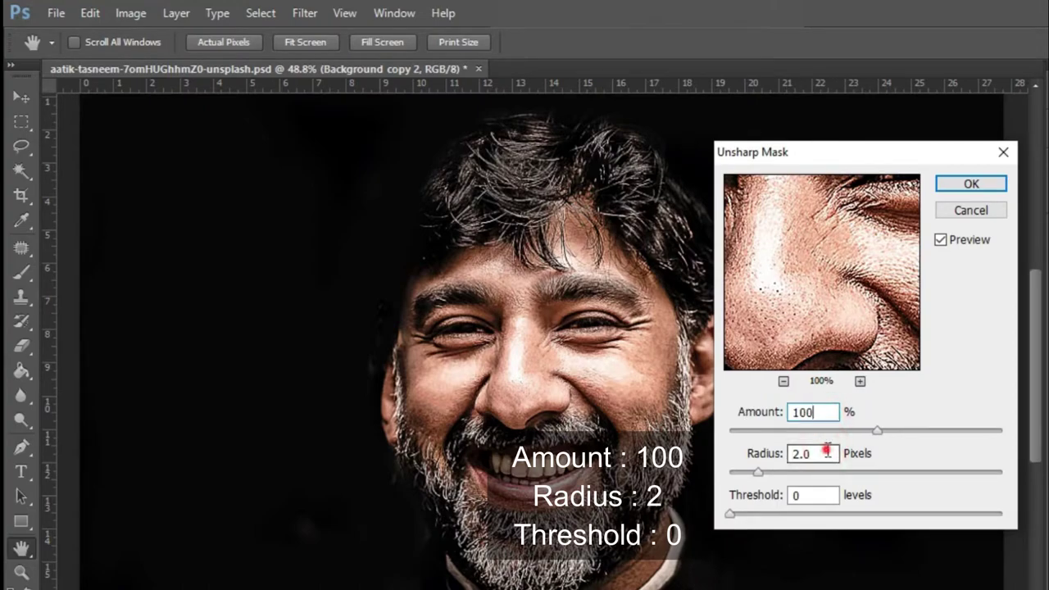
pyautogui.click(828, 453)
pyautogui.click(833, 497)
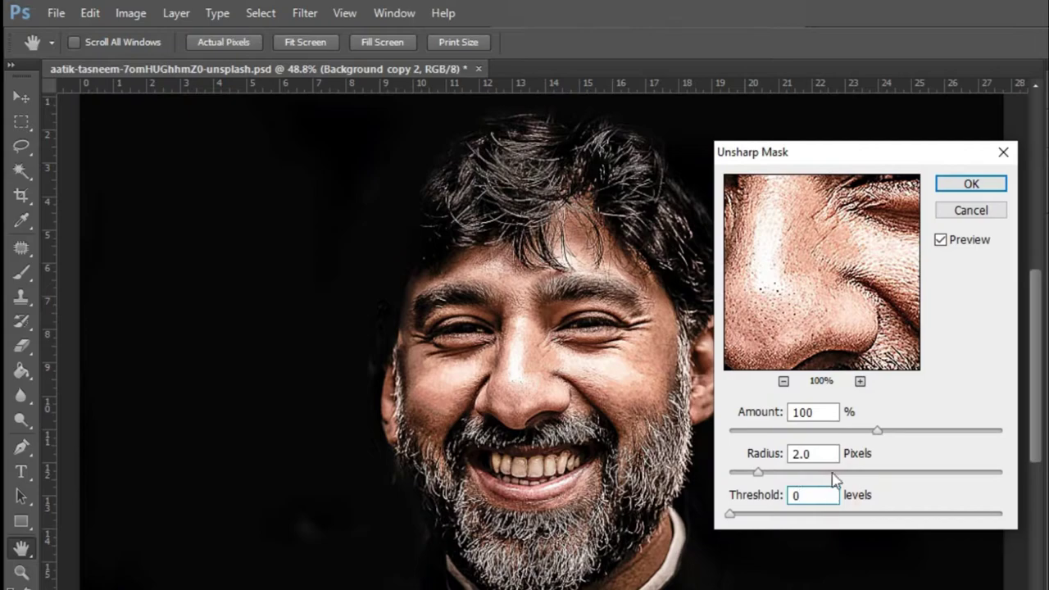
pyautogui.click(946, 183)
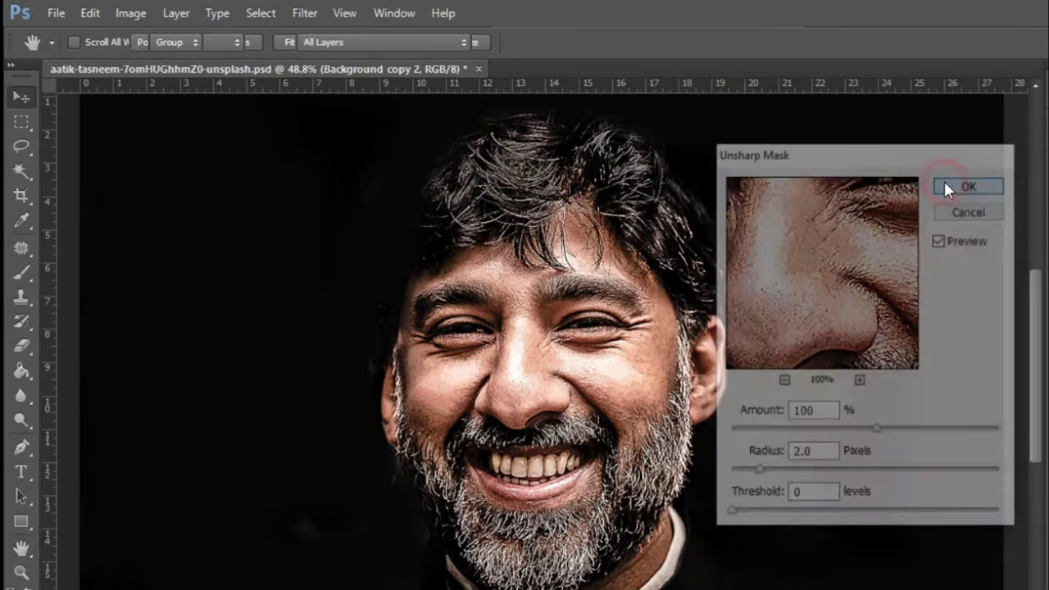
pyautogui.press('v')
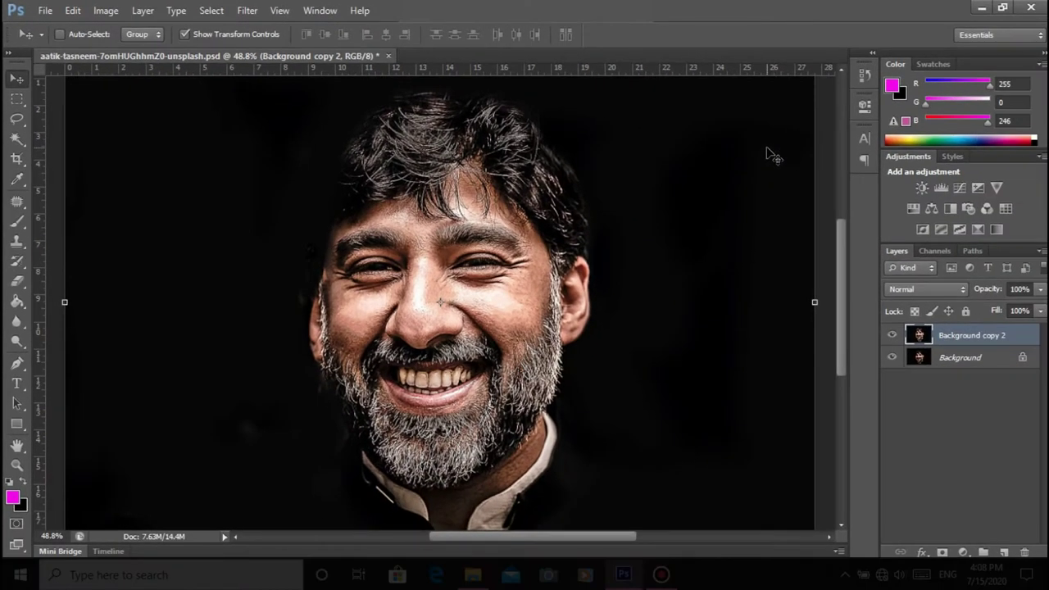
# Apply the Diffuse filter in Anisotropic mode to Background copy 2.
pyautogui.click(247, 11)
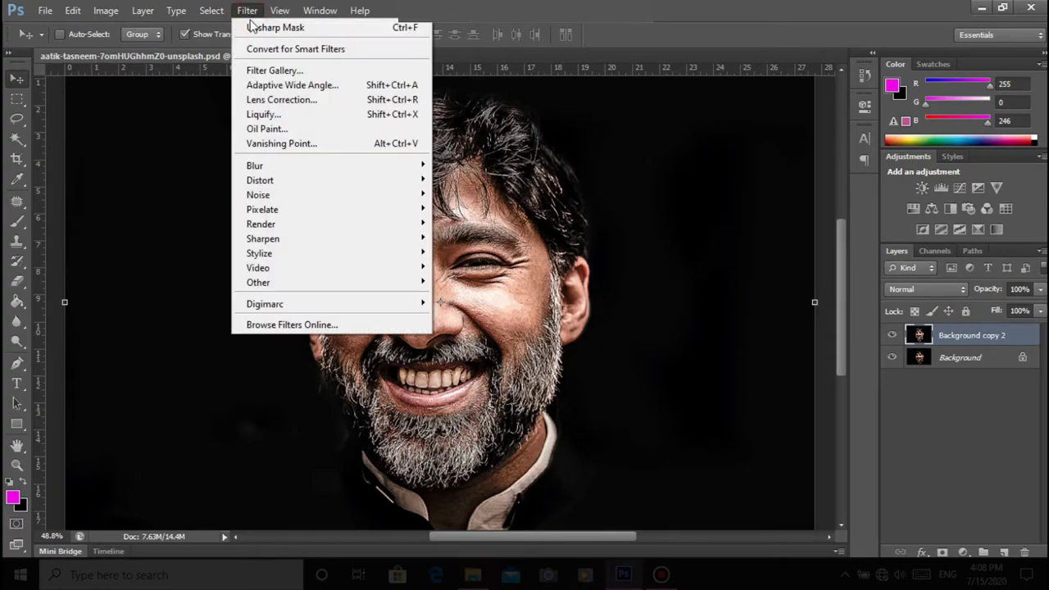
pyautogui.moveTo(260, 253)
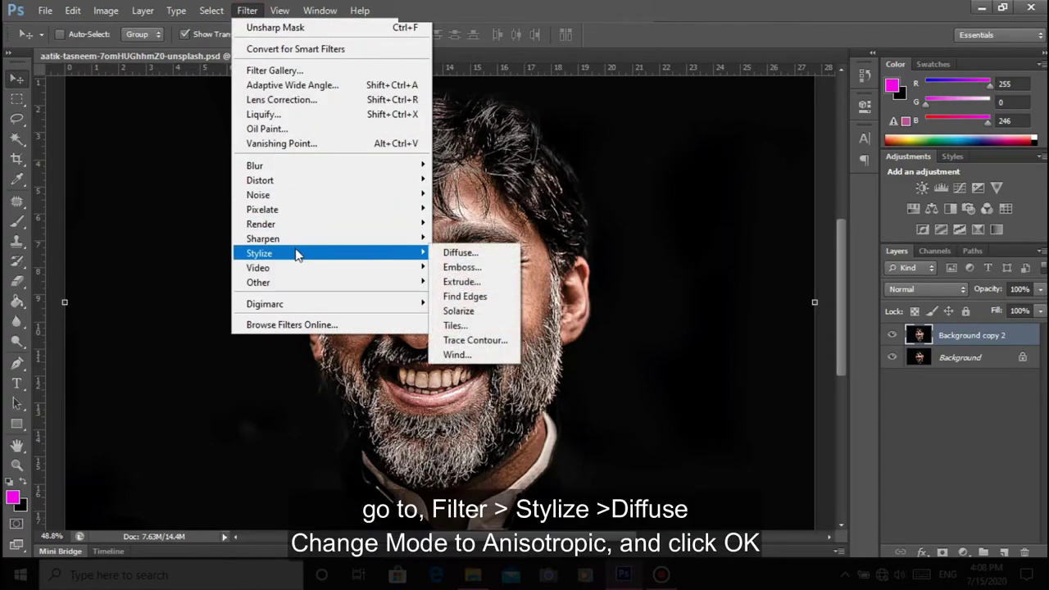
pyautogui.click(460, 254)
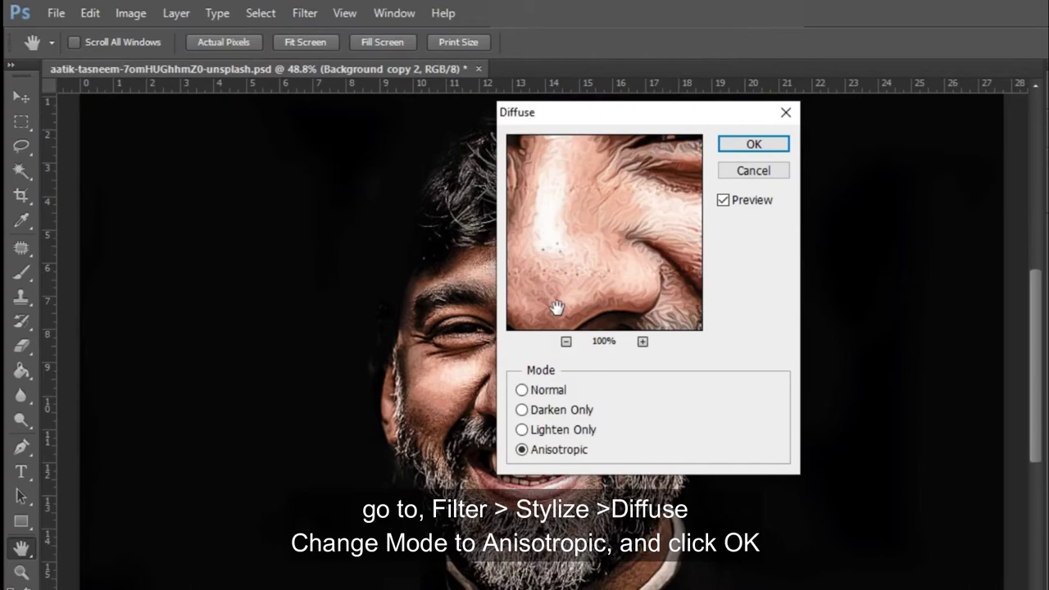
pyautogui.click(520, 450)
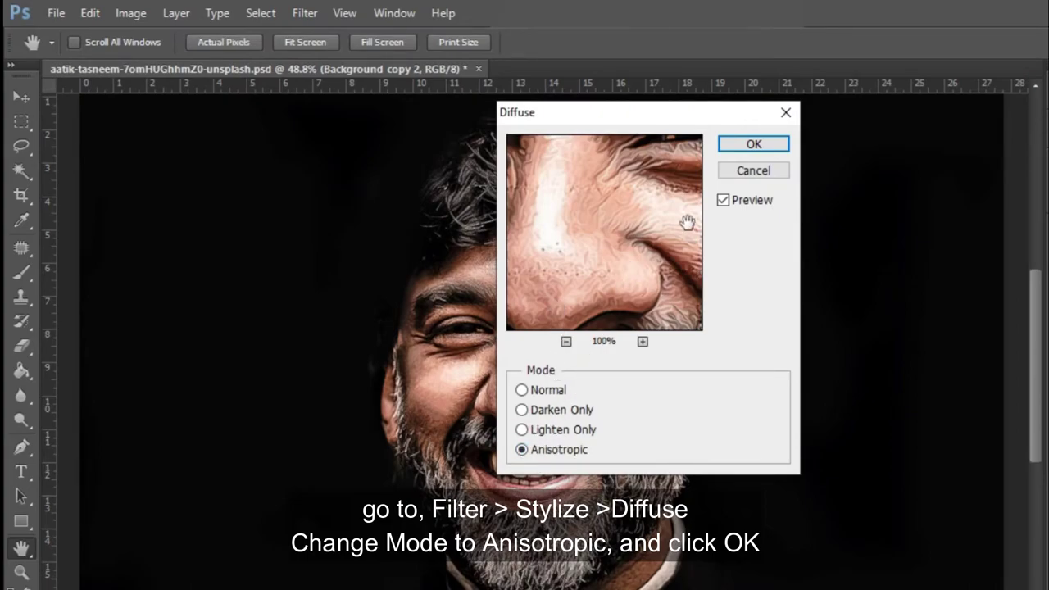
pyautogui.click(752, 145)
pyautogui.press('v')
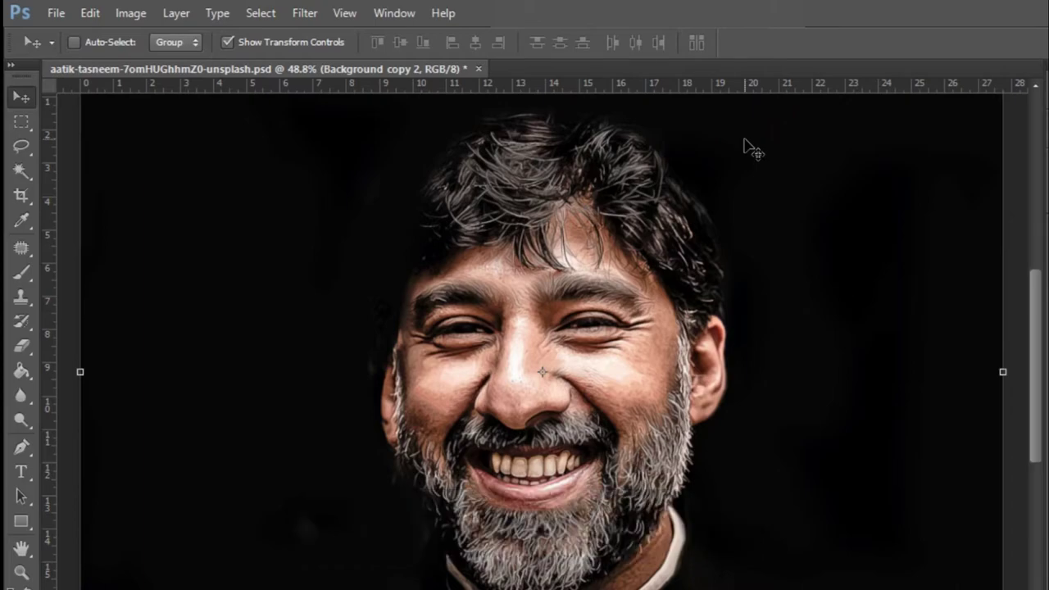
pyautogui.click(131, 13)
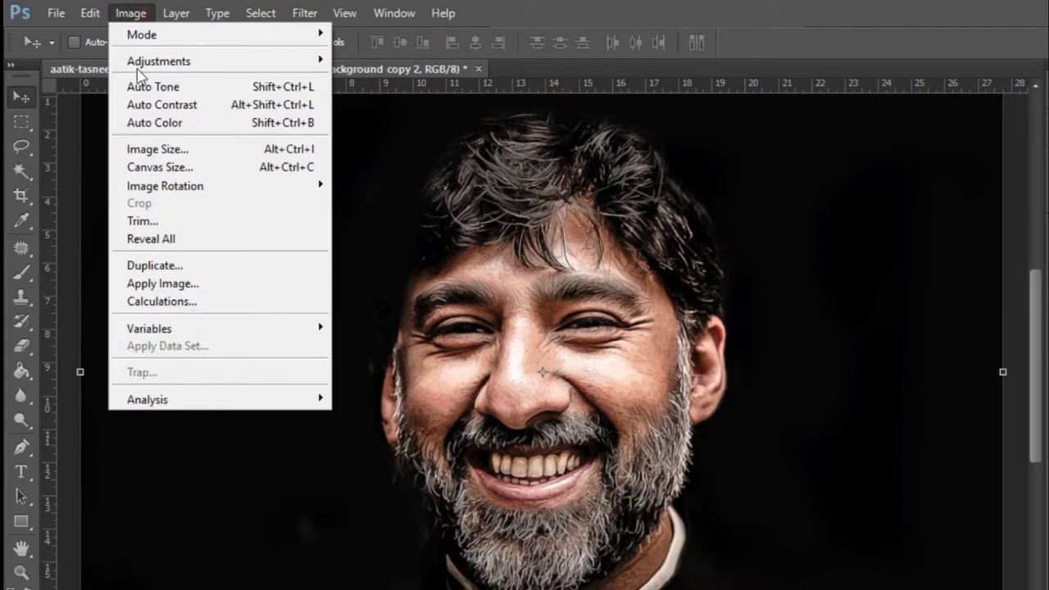
pyautogui.moveTo(164, 186)
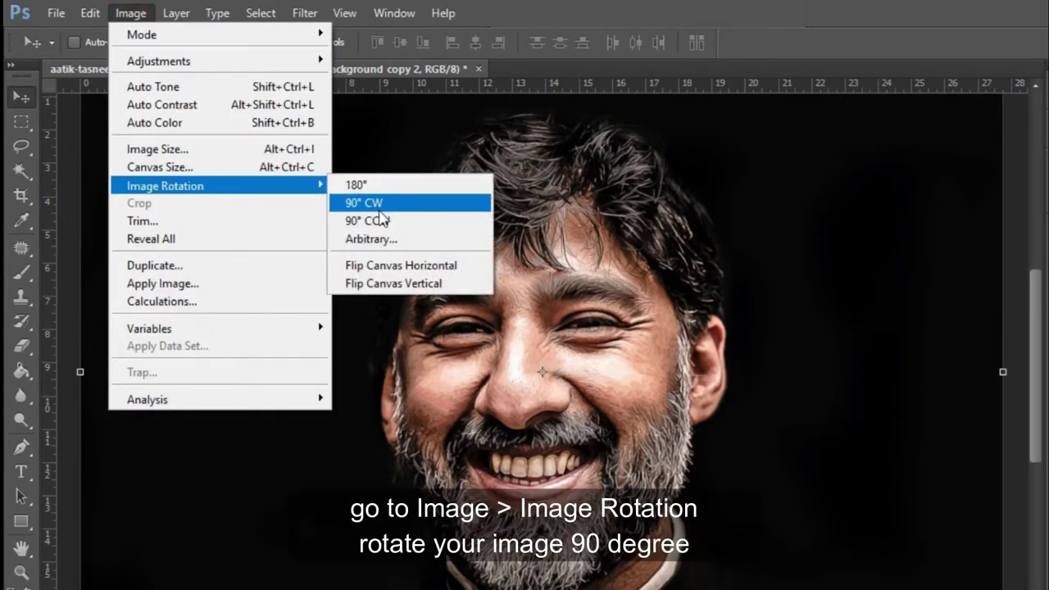
# Rotate the canvas 90° clockwise and reapply Diffuse, then rotate again and reapply Diffuse.
pyautogui.click(391, 210)
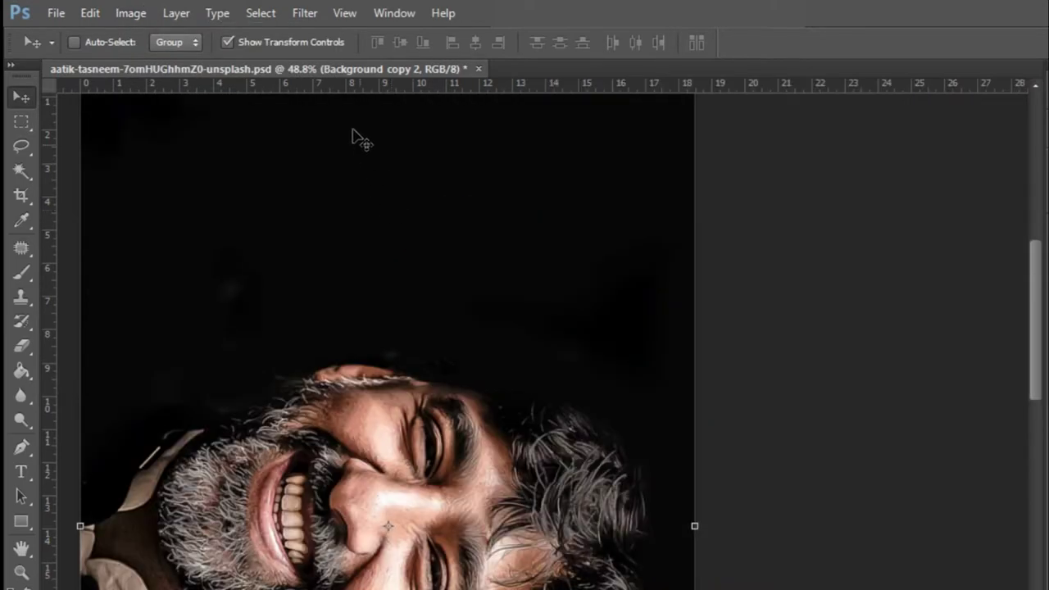
pyautogui.click(301, 14)
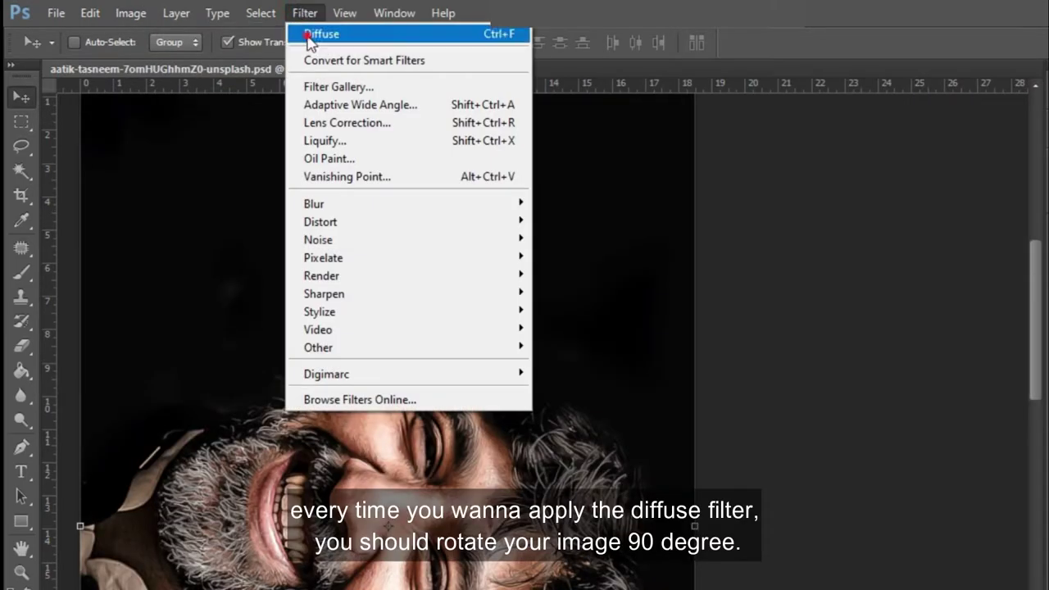
pyautogui.click(305, 34)
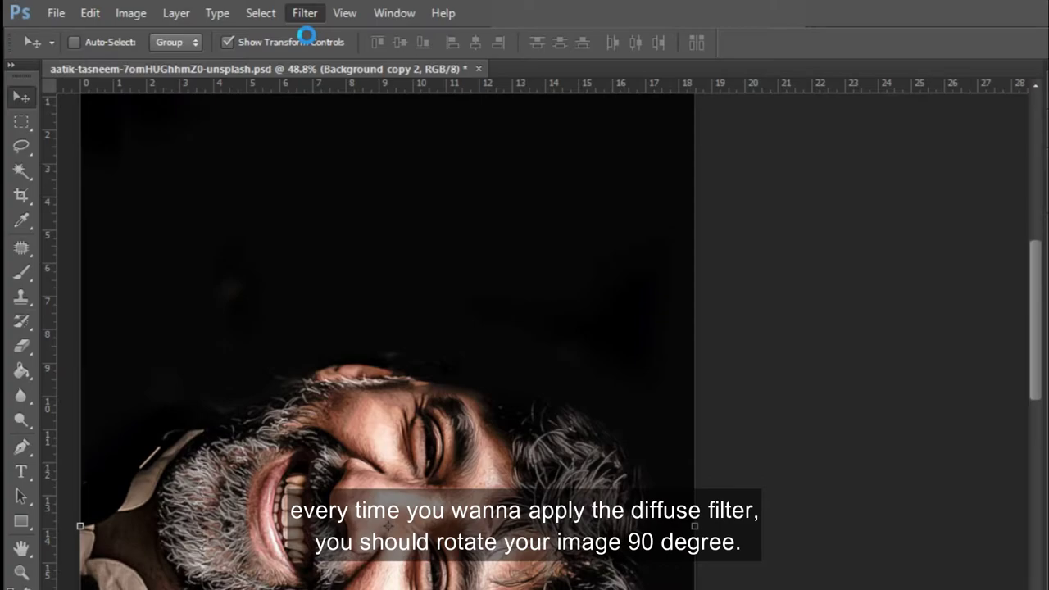
pyautogui.click(131, 14)
pyautogui.moveTo(164, 186)
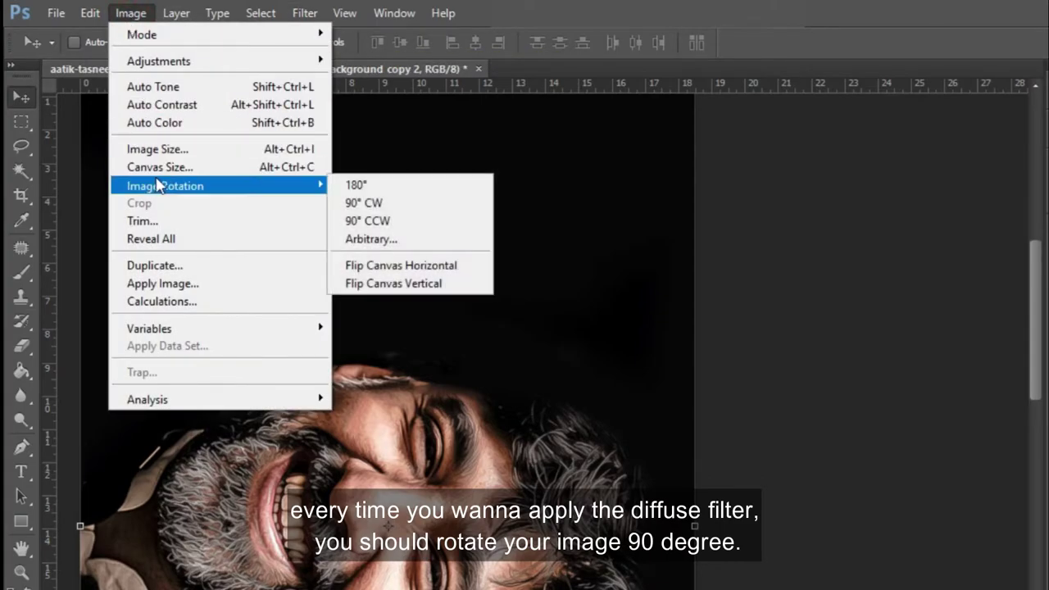
pyautogui.click(354, 183)
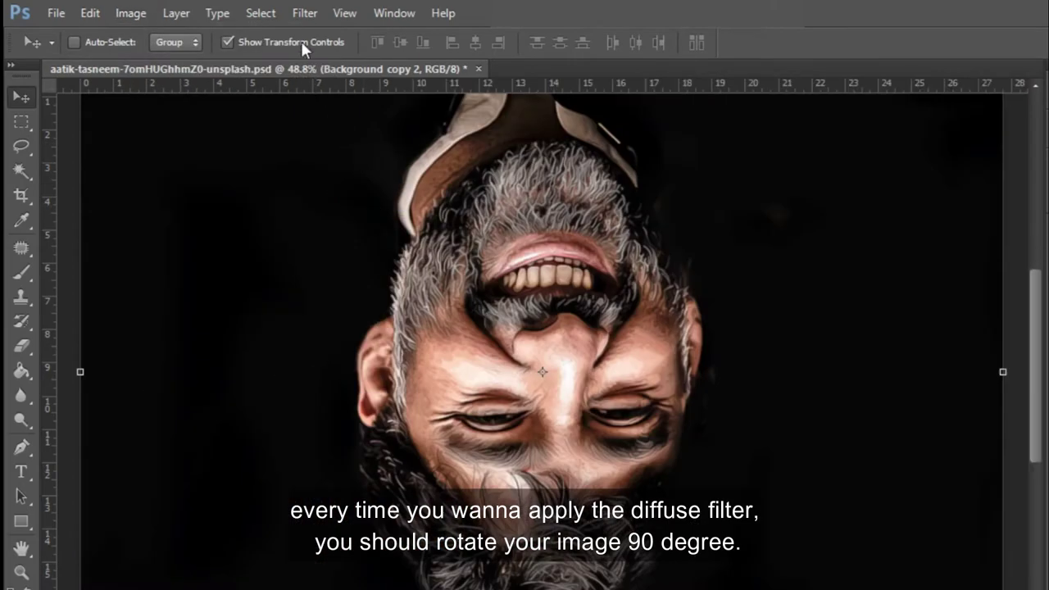
pyautogui.click(305, 13)
pyautogui.click(312, 34)
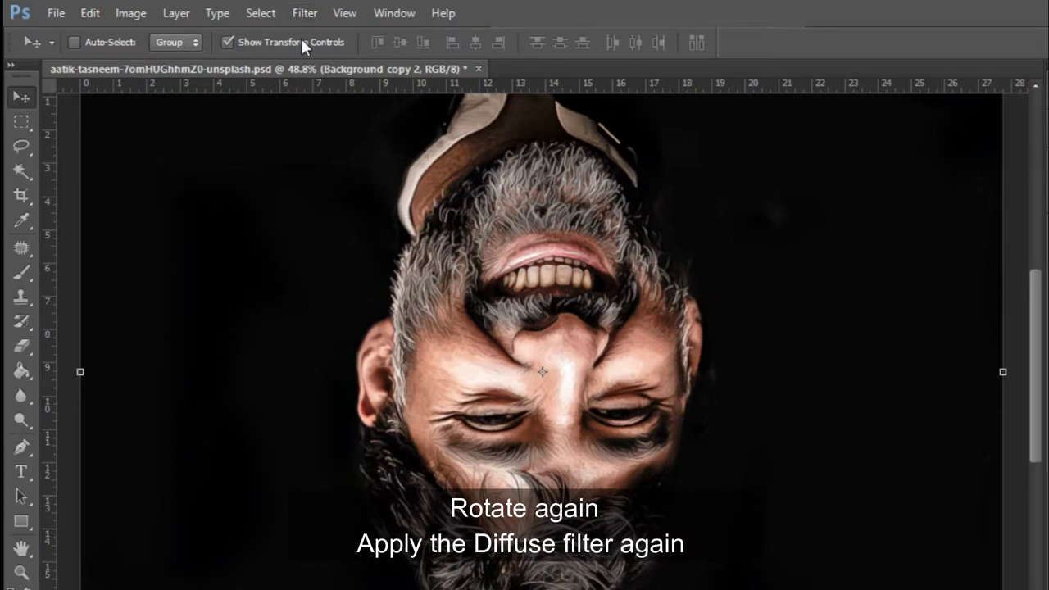
# Rotate the canvas twice more, reapplying Diffuse each time, until the portrait is upright.
pyautogui.click(131, 13)
pyautogui.moveTo(165, 186)
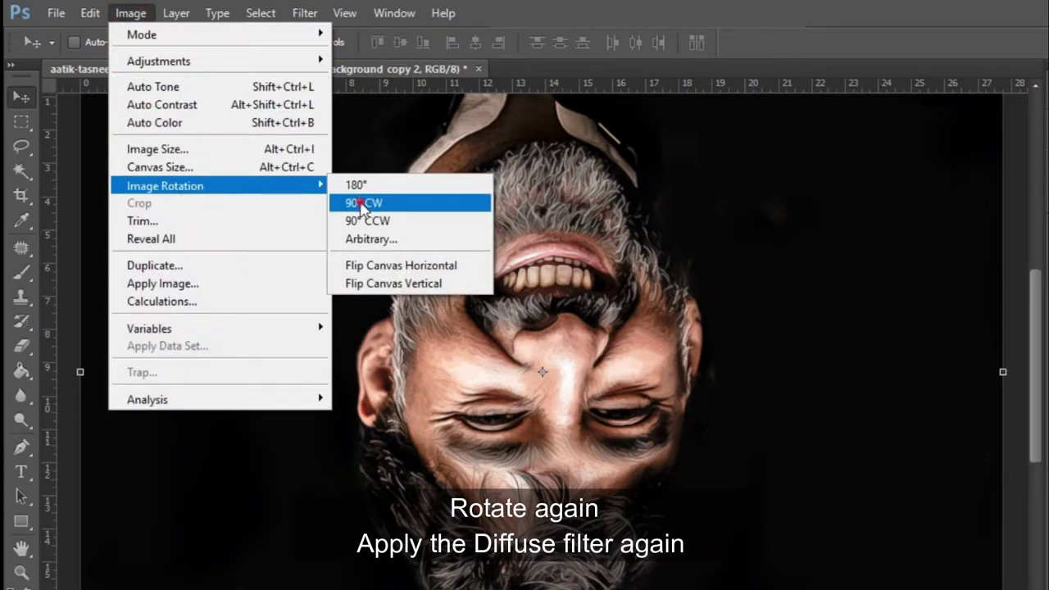
pyautogui.click(362, 204)
pyautogui.click(304, 14)
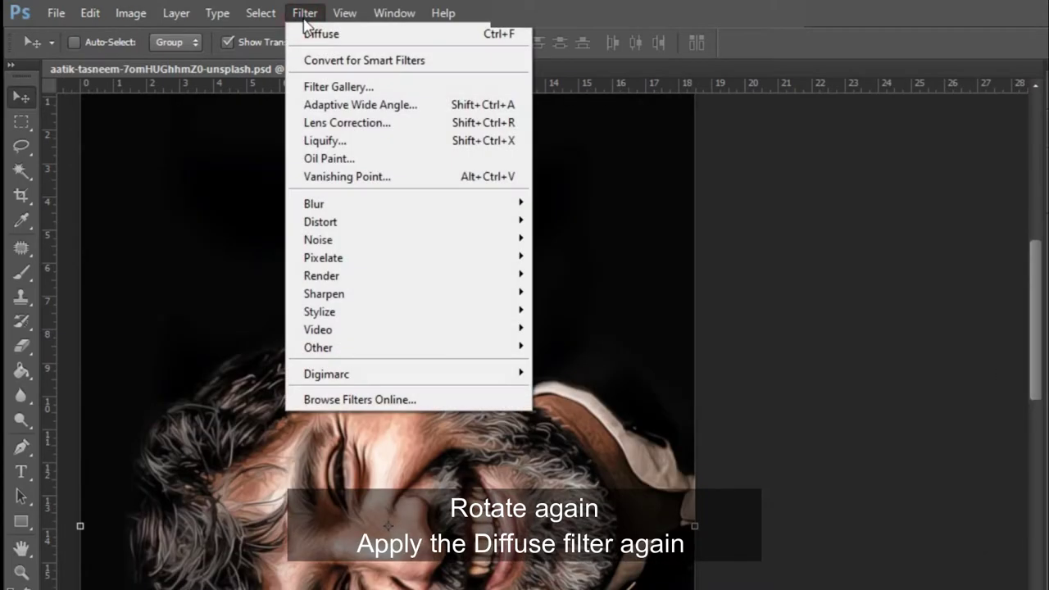
pyautogui.click(306, 36)
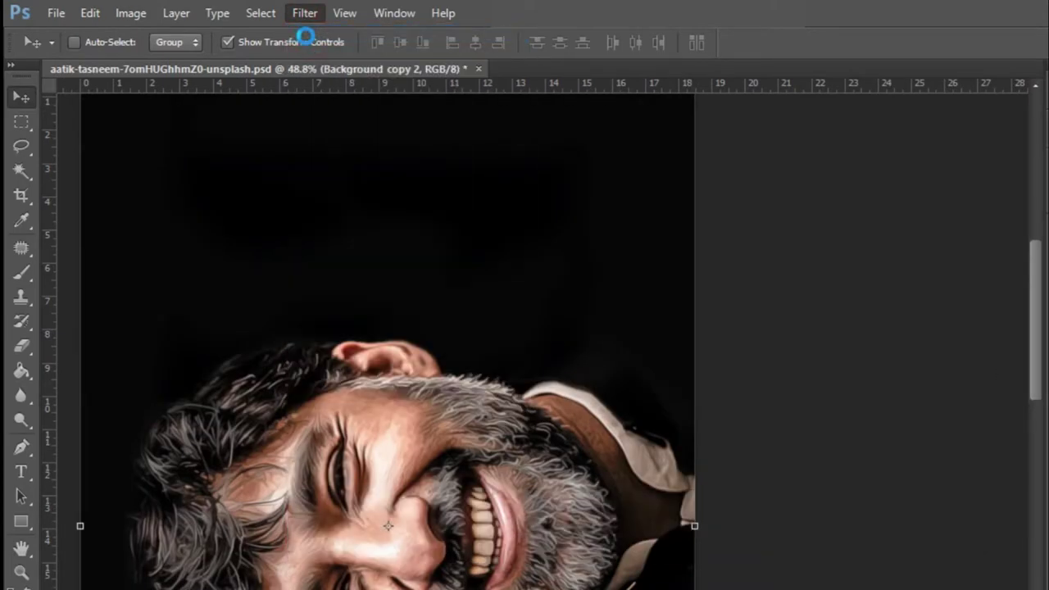
pyautogui.click(129, 13)
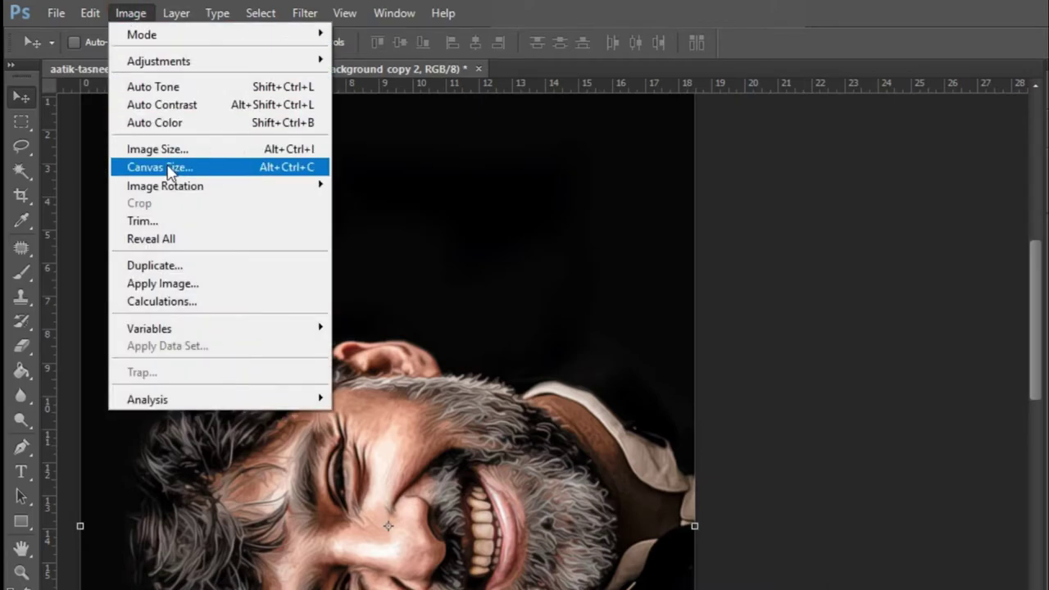
pyautogui.moveTo(164, 185)
pyautogui.click(361, 202)
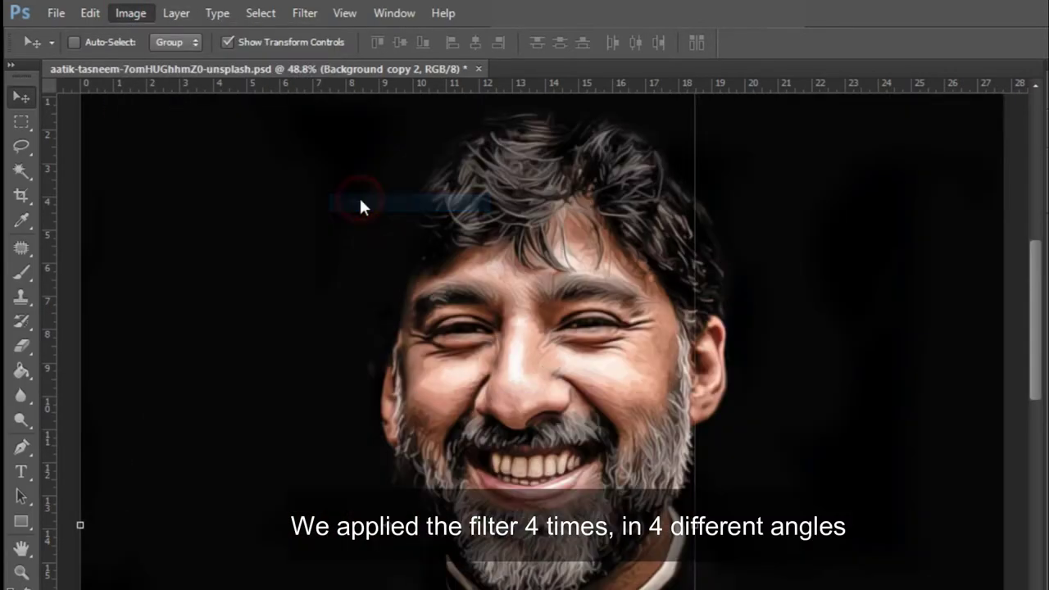
pyautogui.click(301, 15)
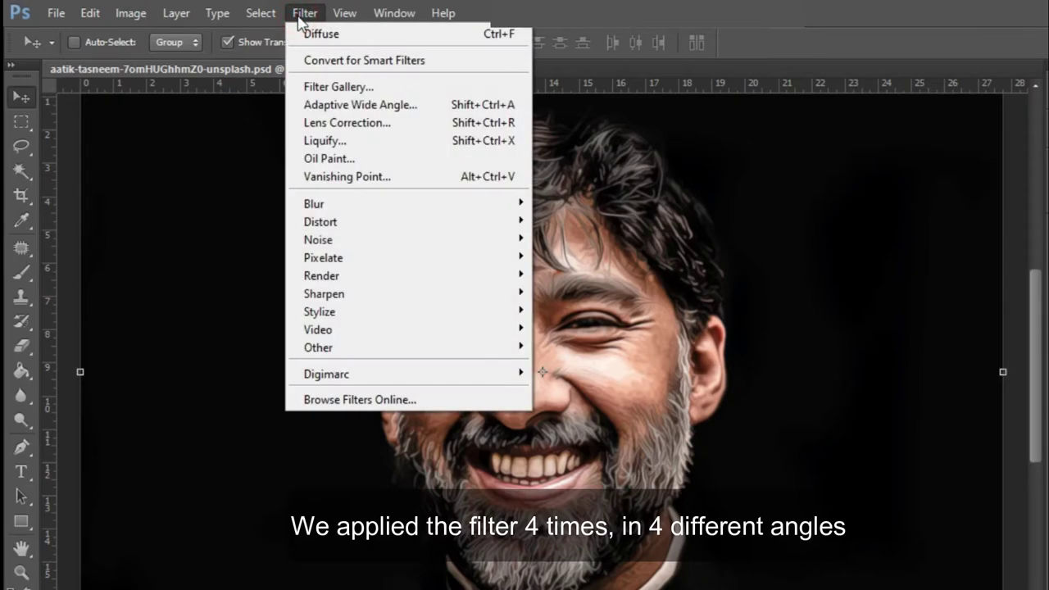
pyautogui.click(305, 37)
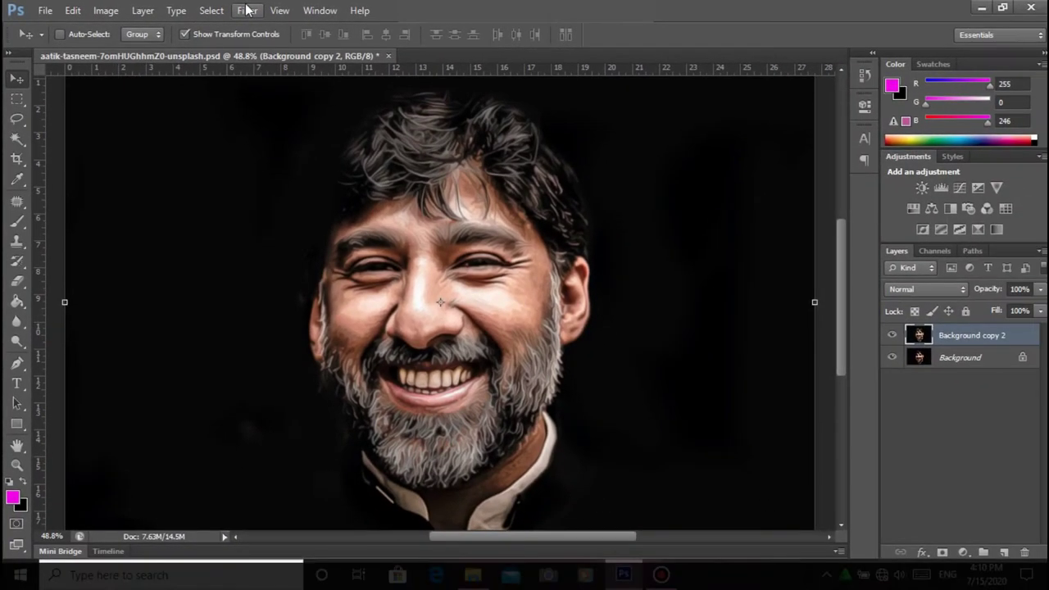
pyautogui.click(248, 10)
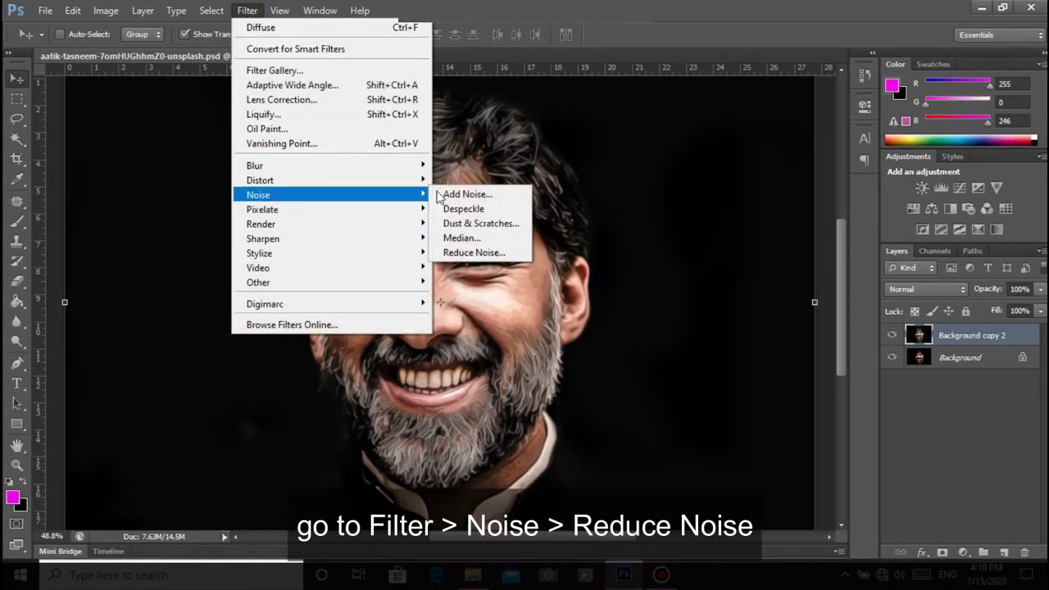
pyautogui.moveTo(258, 194)
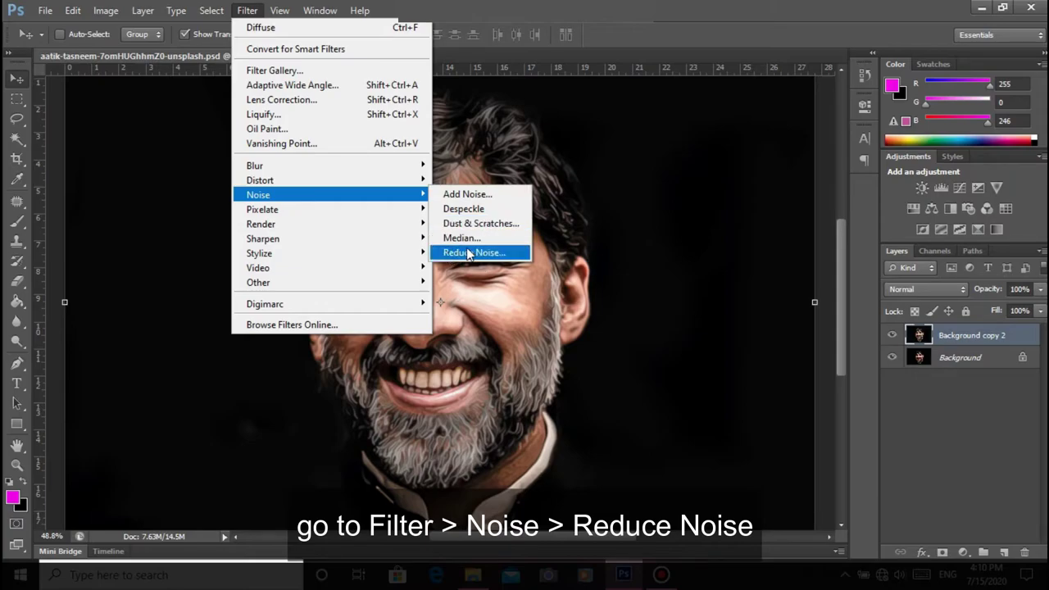
# Apply Reduce Noise at strength 10, then Unsharp Mask at 100%, 2.0 px, threshold 0.
pyautogui.click(462, 251)
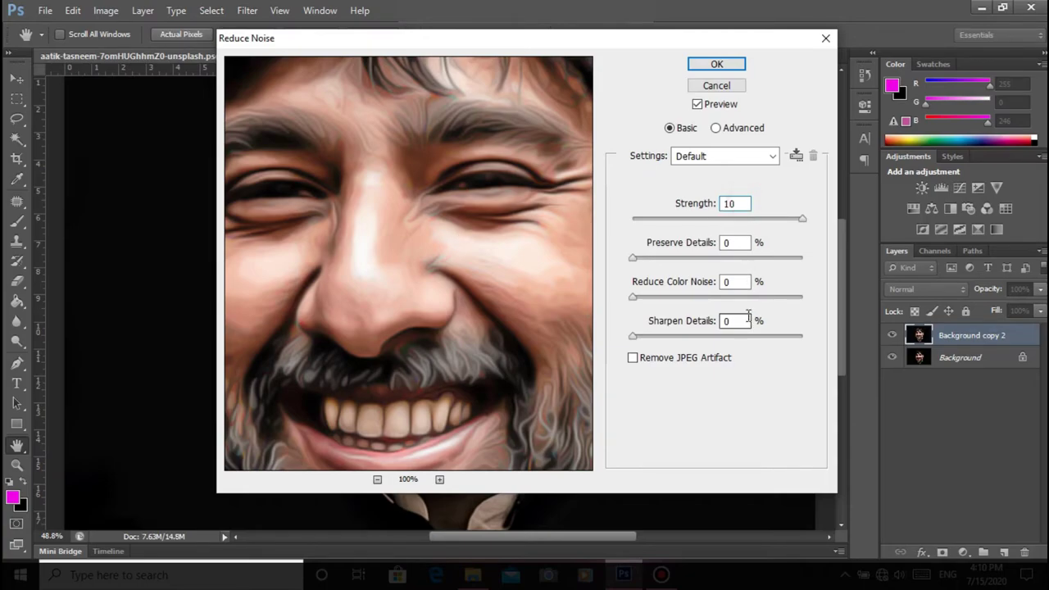
pyautogui.click(706, 64)
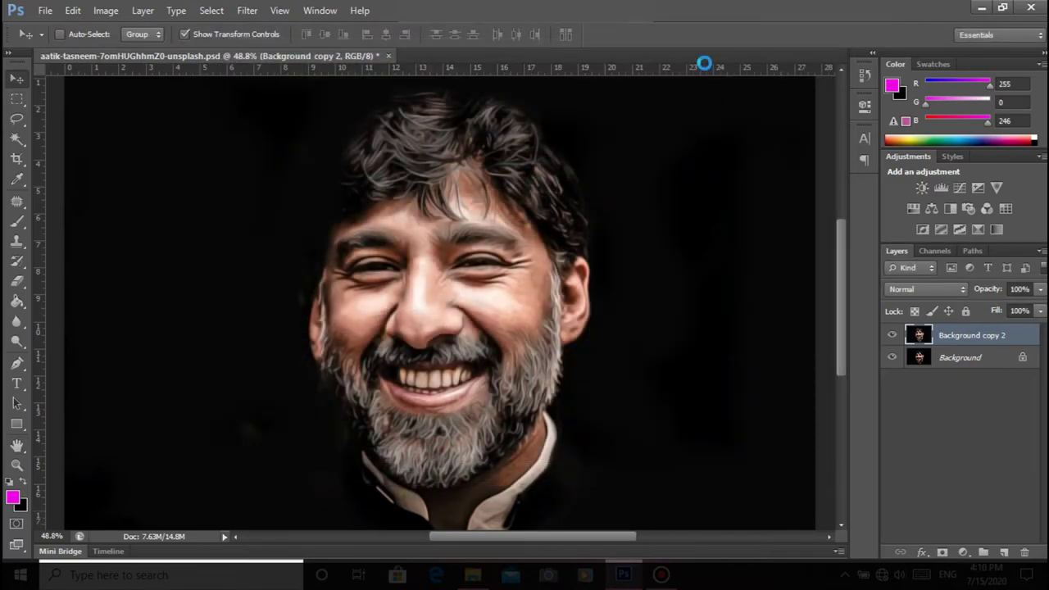
pyautogui.click(247, 10)
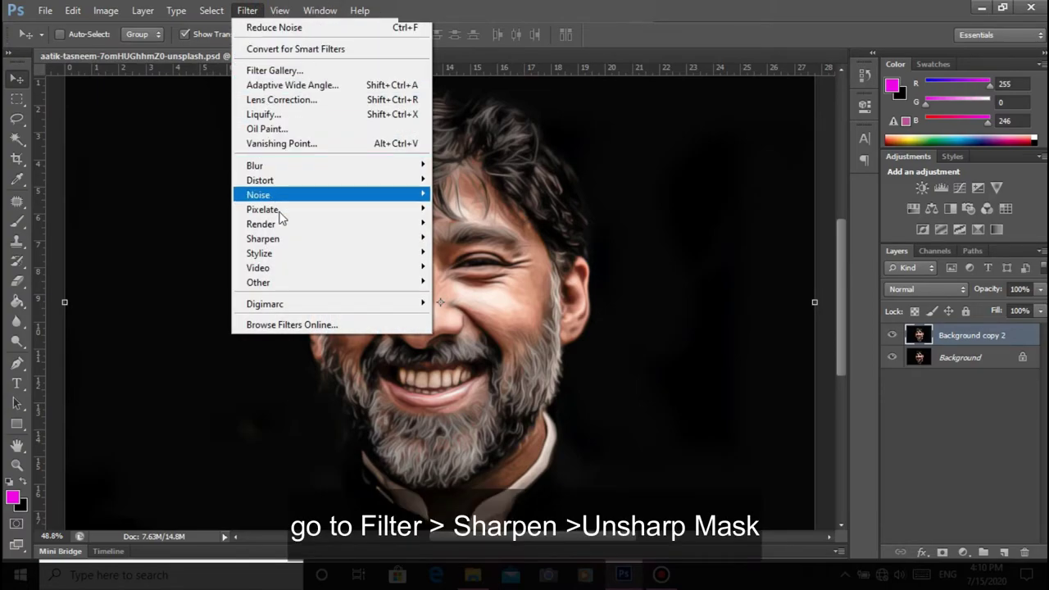
pyautogui.moveTo(264, 239)
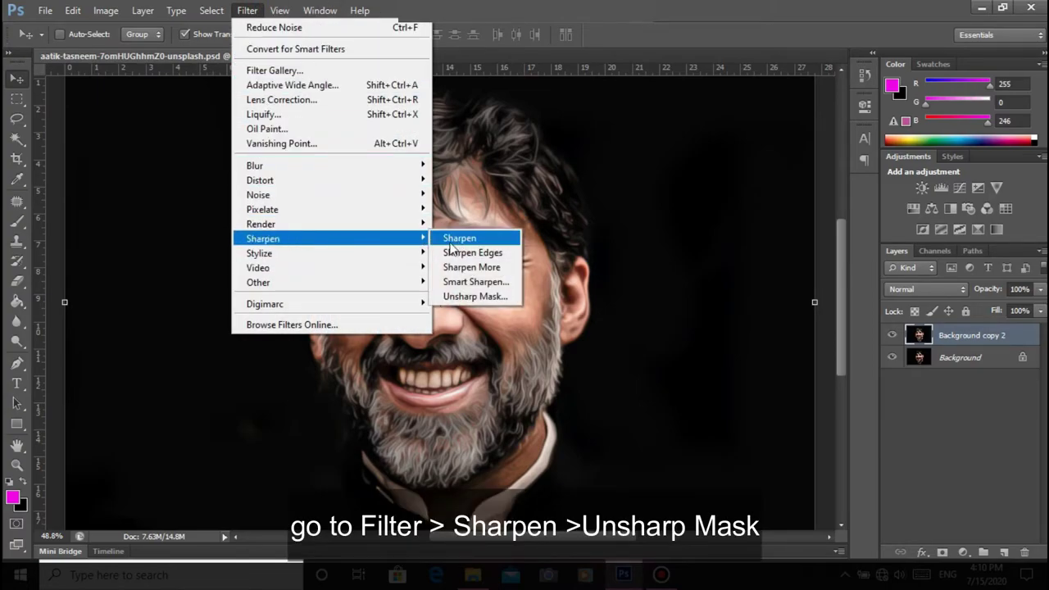
pyautogui.click(458, 297)
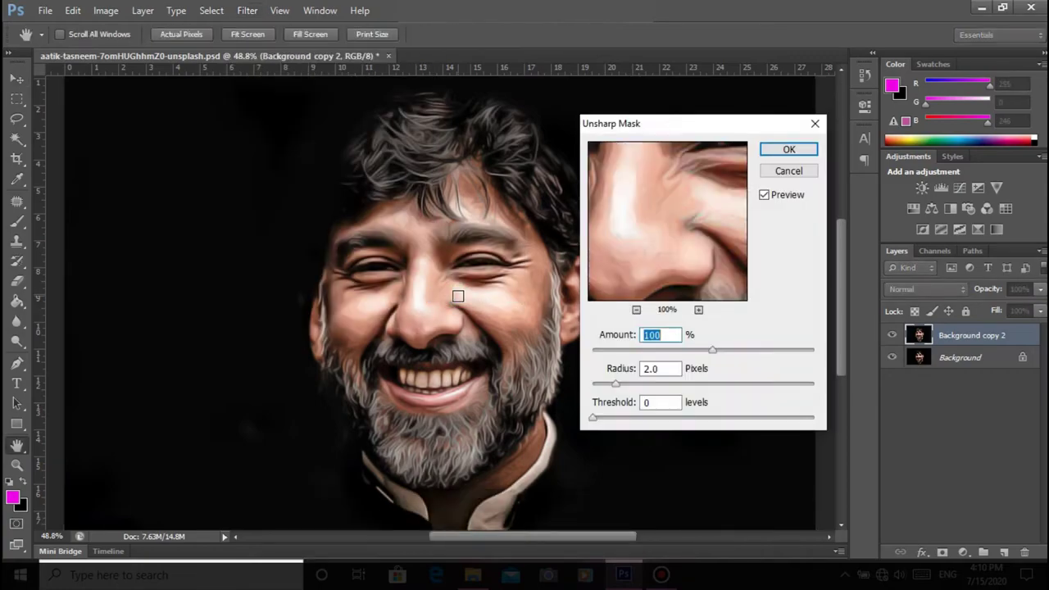
pyautogui.click(676, 335)
pyautogui.click(677, 368)
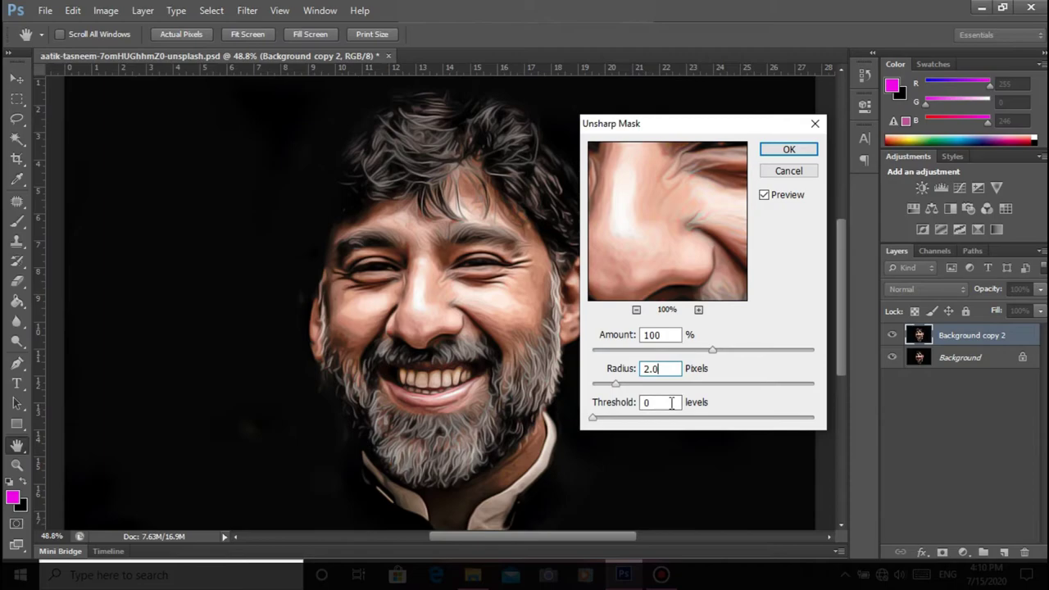
pyautogui.click(668, 403)
pyautogui.click(776, 149)
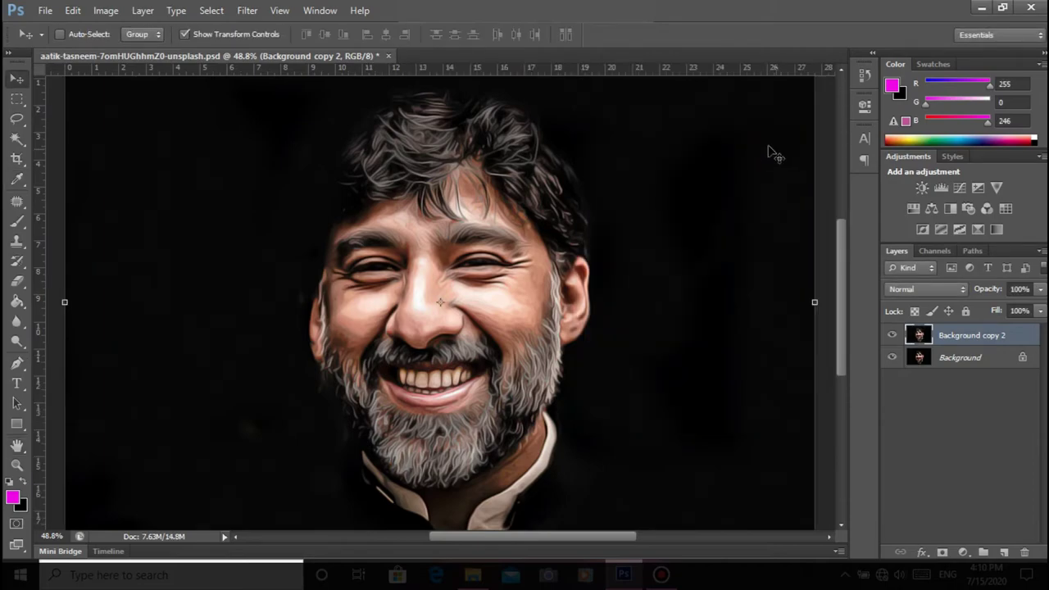
# Duplicate the portrait layer to create 'Background copy 3'.
pyautogui.rightClick(990, 341)
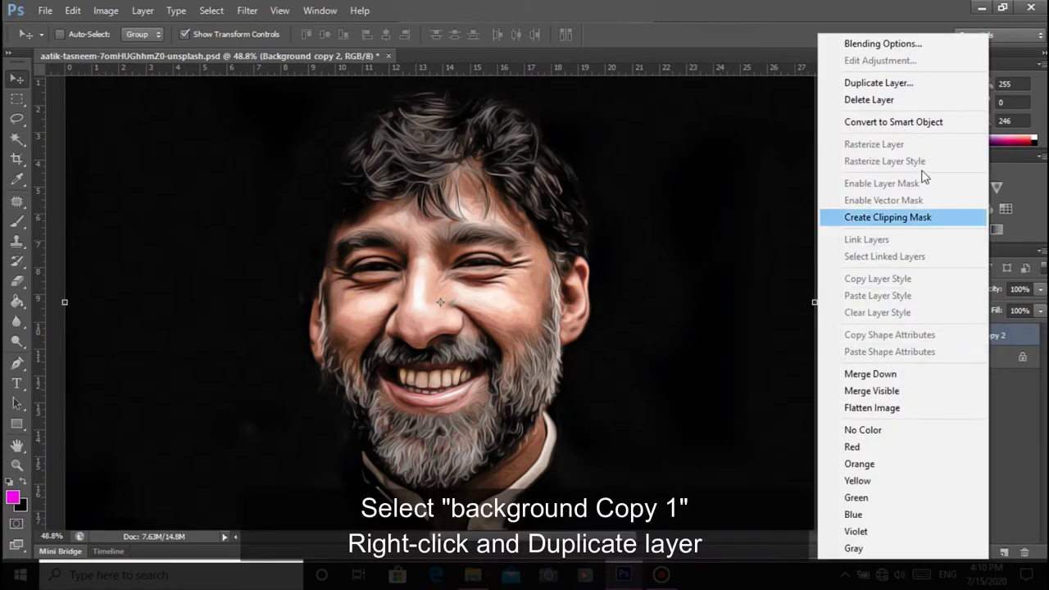
pyautogui.click(875, 82)
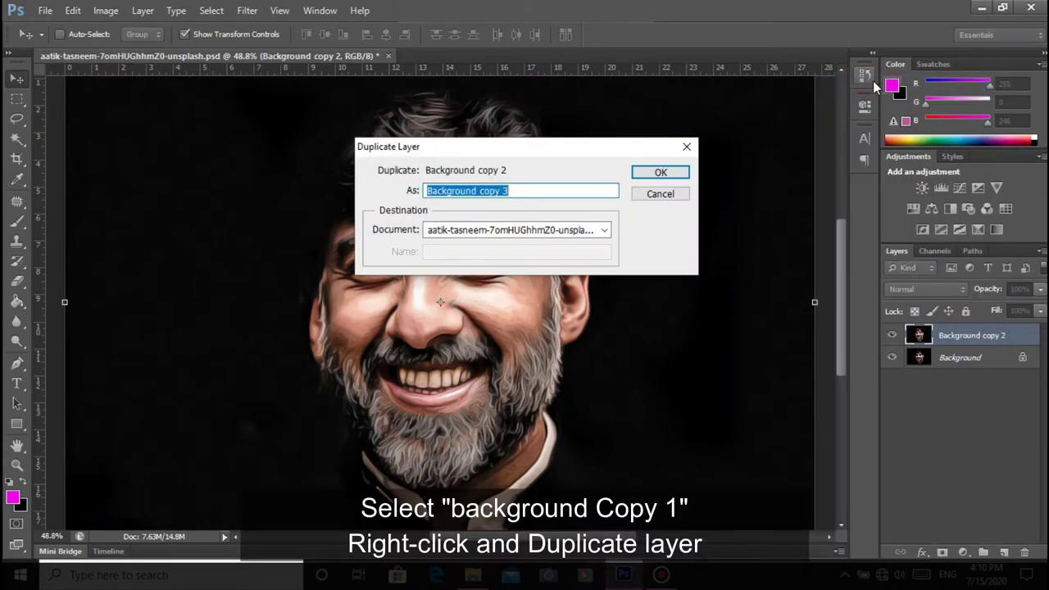
pyautogui.click(656, 174)
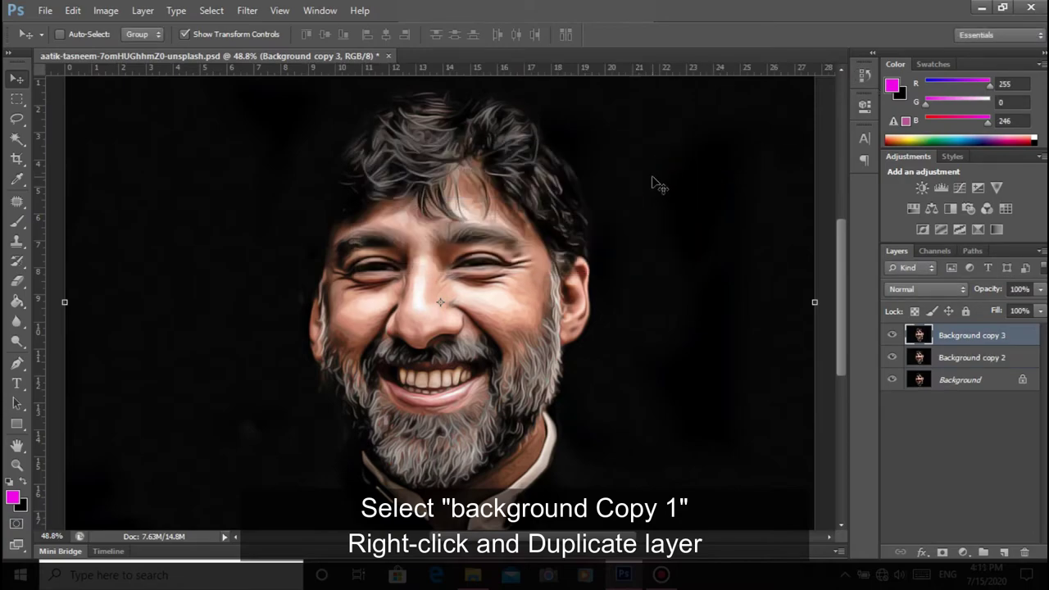
# Apply a 2.0-pixel High Pass to Background copy 3 and blend it in Overlay mode.
pyautogui.click(264, 11)
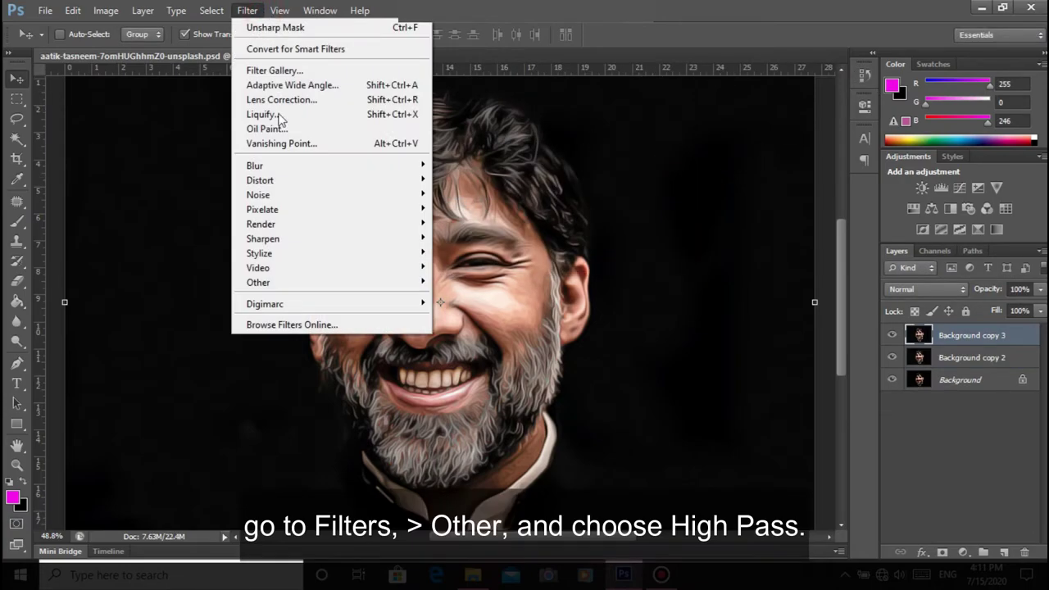
pyautogui.moveTo(258, 282)
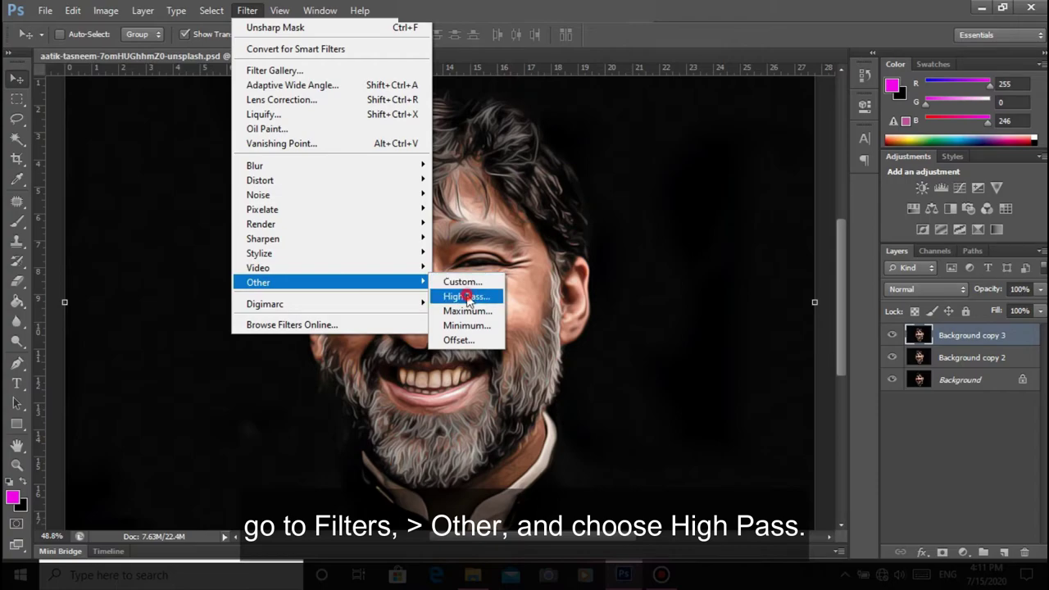
pyautogui.click(467, 298)
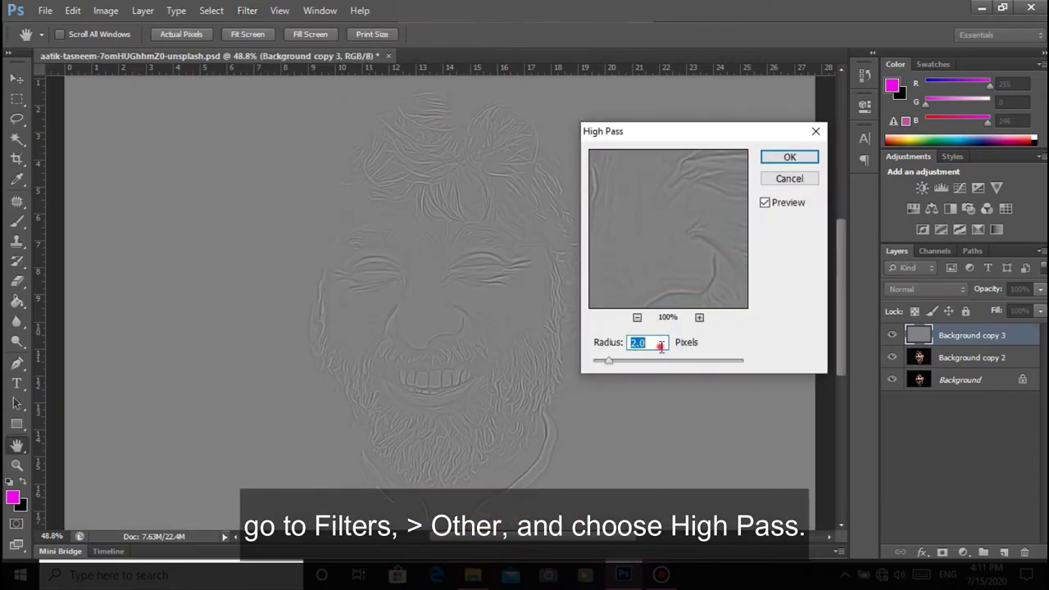
pyautogui.click(662, 347)
pyautogui.click(780, 156)
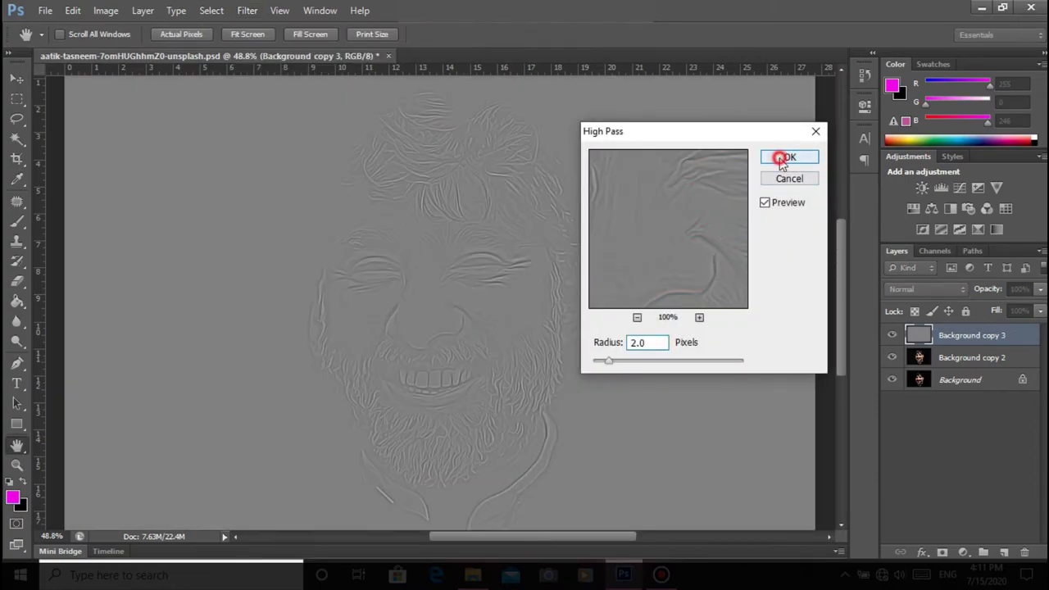
pyautogui.press('v')
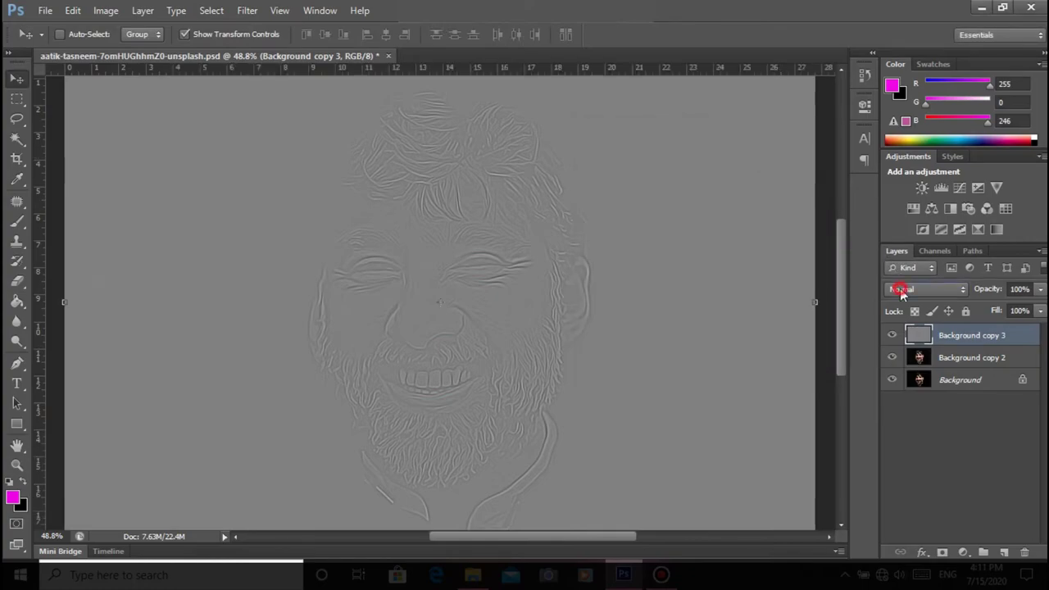
pyautogui.click(901, 290)
pyautogui.click(894, 197)
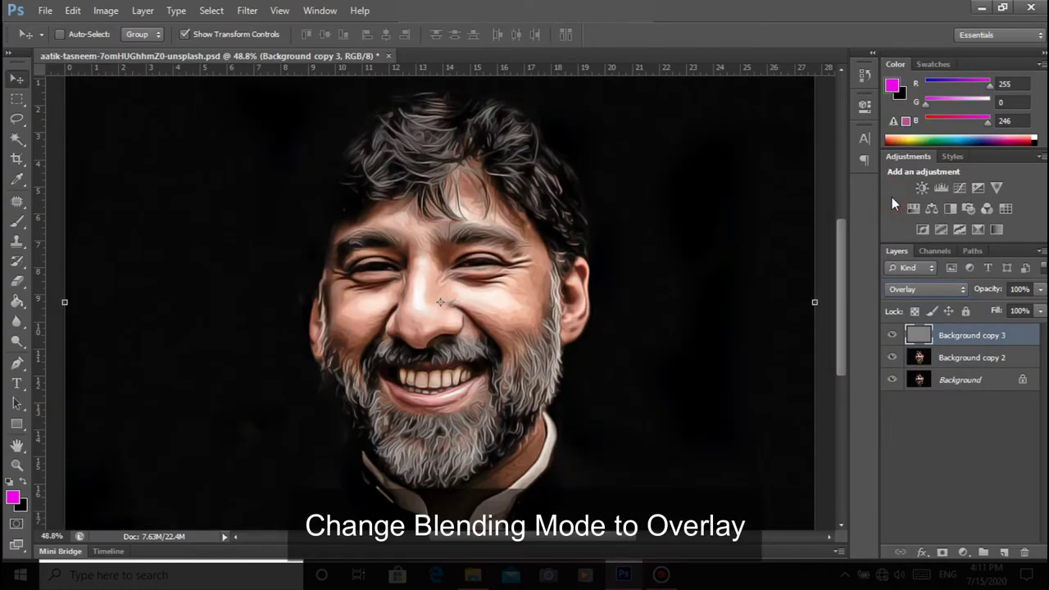
# Add a new Layer 1 and set the foreground colour to magenta.
pyautogui.click(1004, 554)
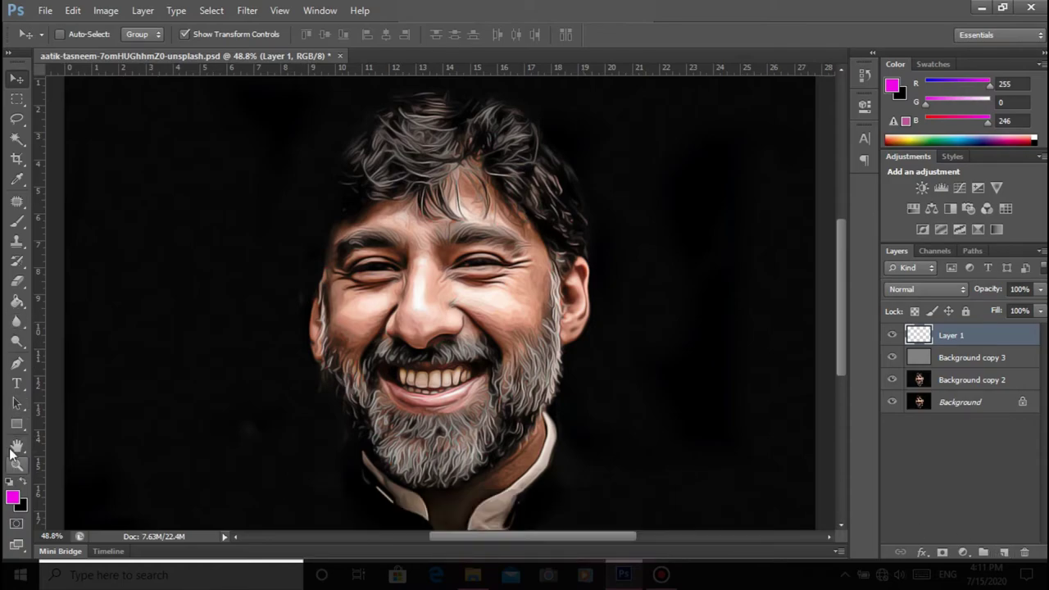
pyautogui.click(13, 498)
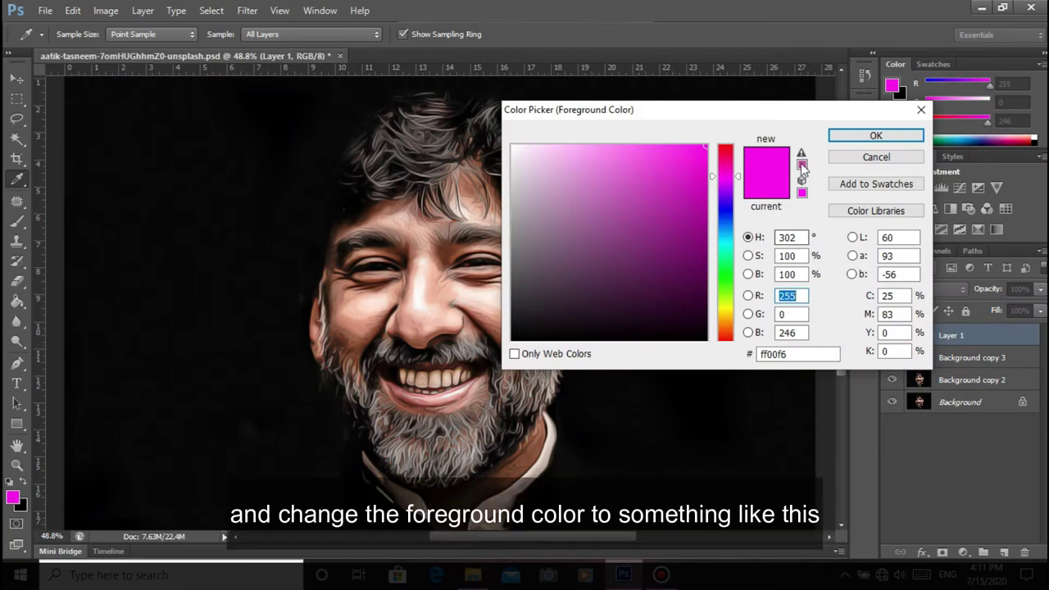
pyautogui.click(879, 137)
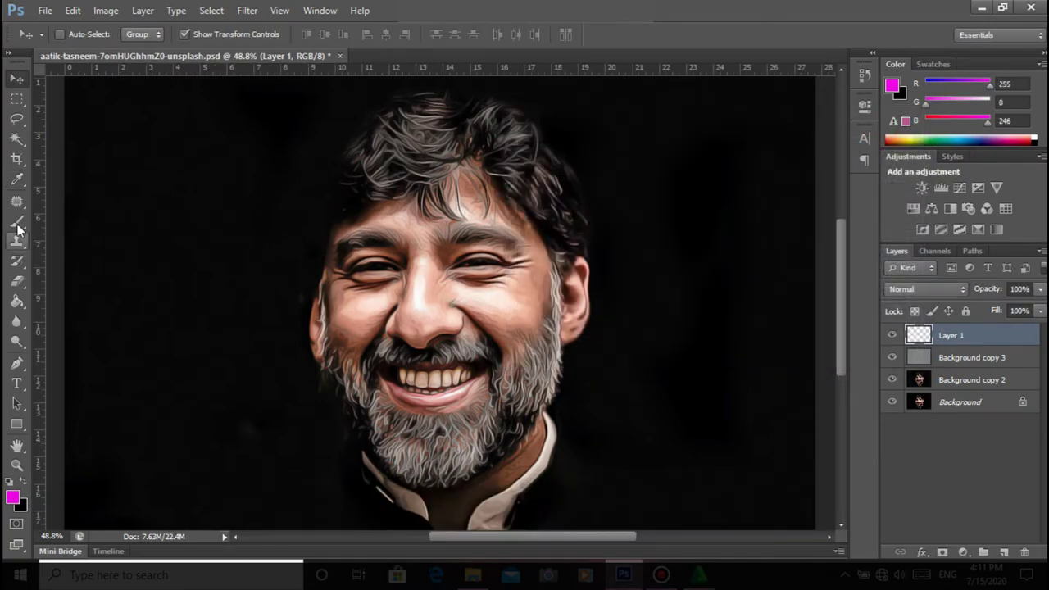
# Paint a soft 825 px, 0% hardness magenta stroke down the face's right side.
pyautogui.click(17, 227)
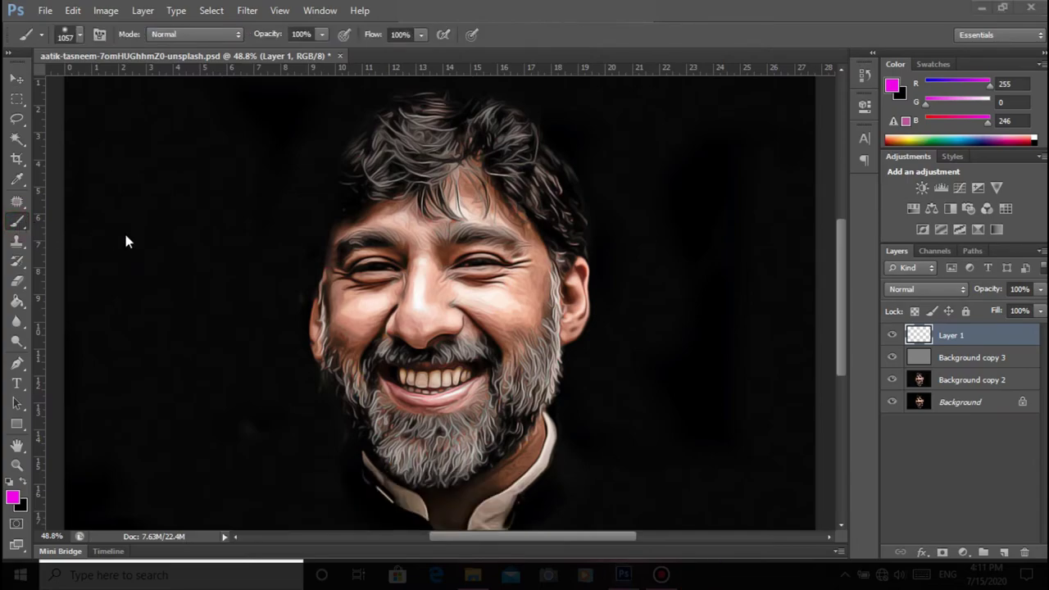
pyautogui.click(80, 34)
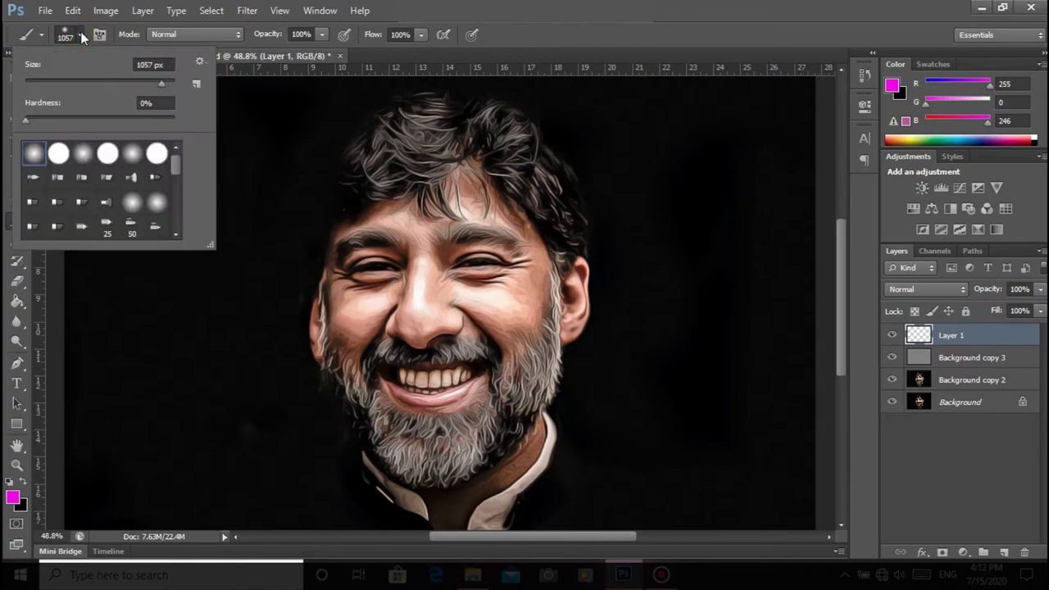
pyautogui.click(145, 81)
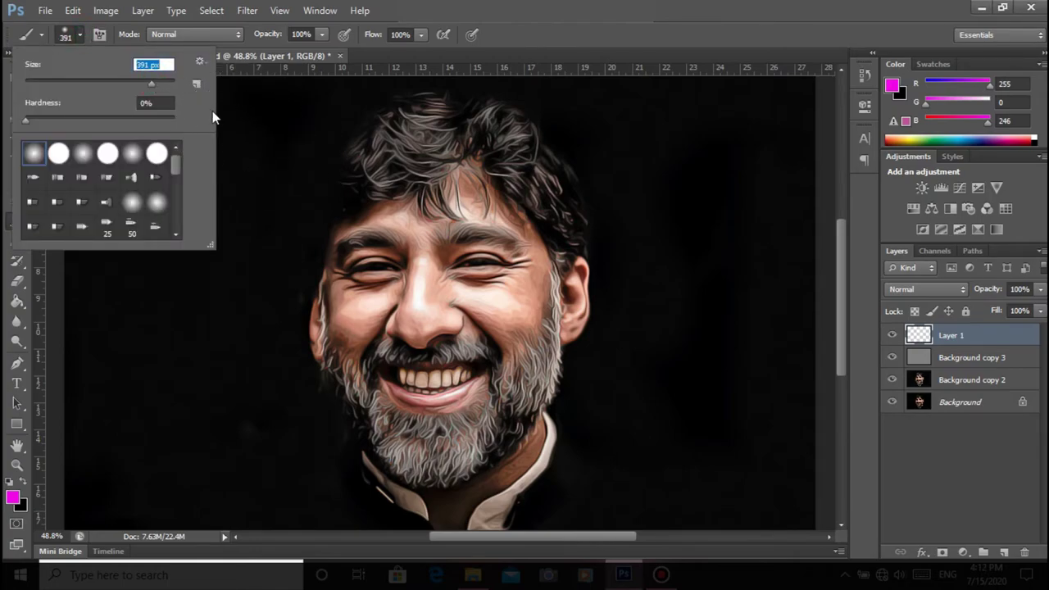
pyautogui.click(161, 81)
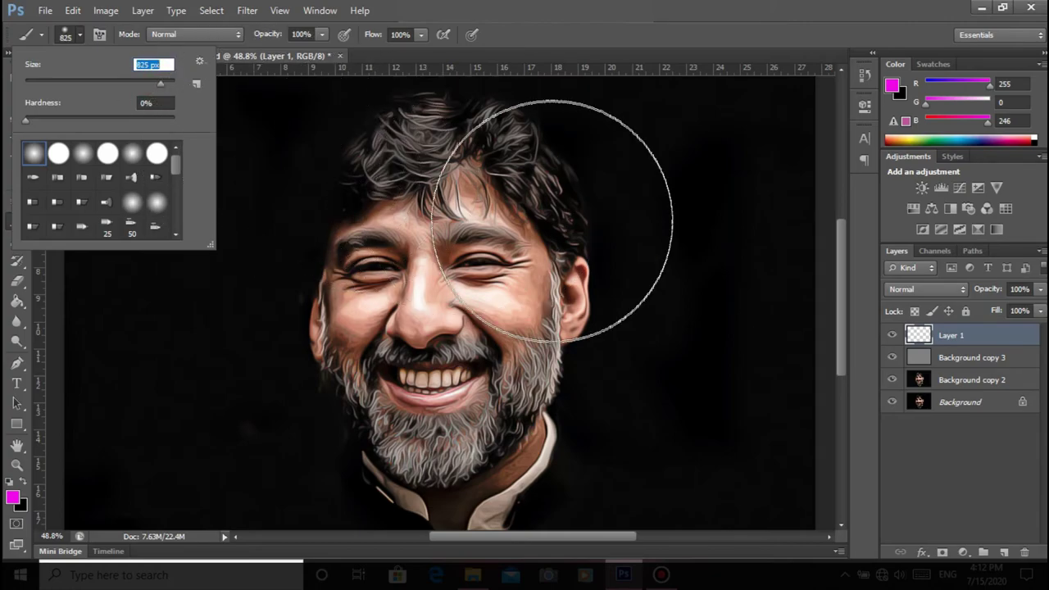
pyautogui.click(79, 33)
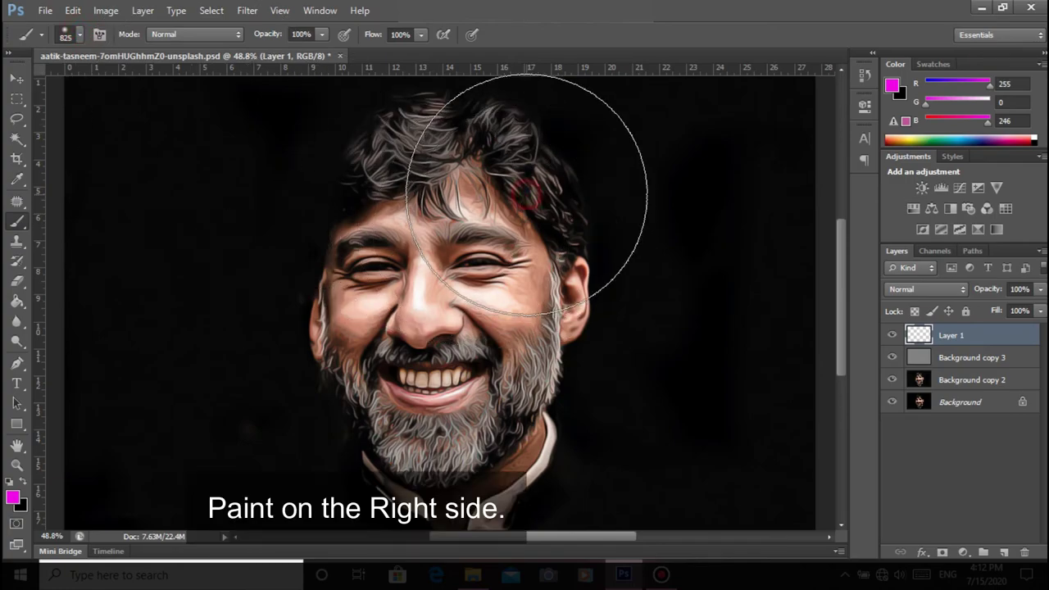
pyautogui.moveTo(562, 188); pyautogui.dragTo(514, 484)
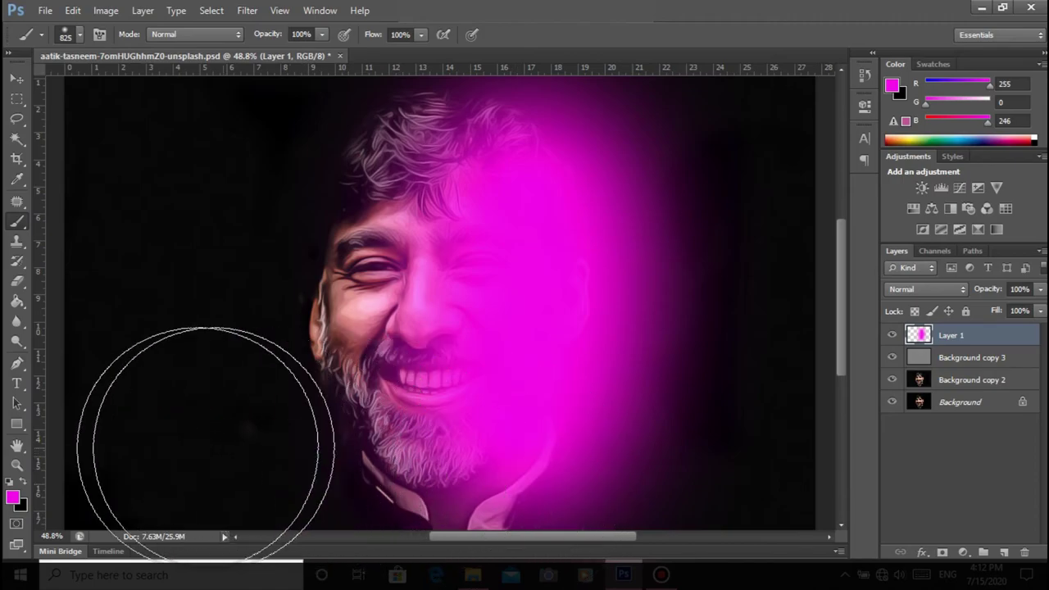
# Pick pure red (ff0000) as the foreground colour and brush it over the face's left side.
pyautogui.click(14, 496)
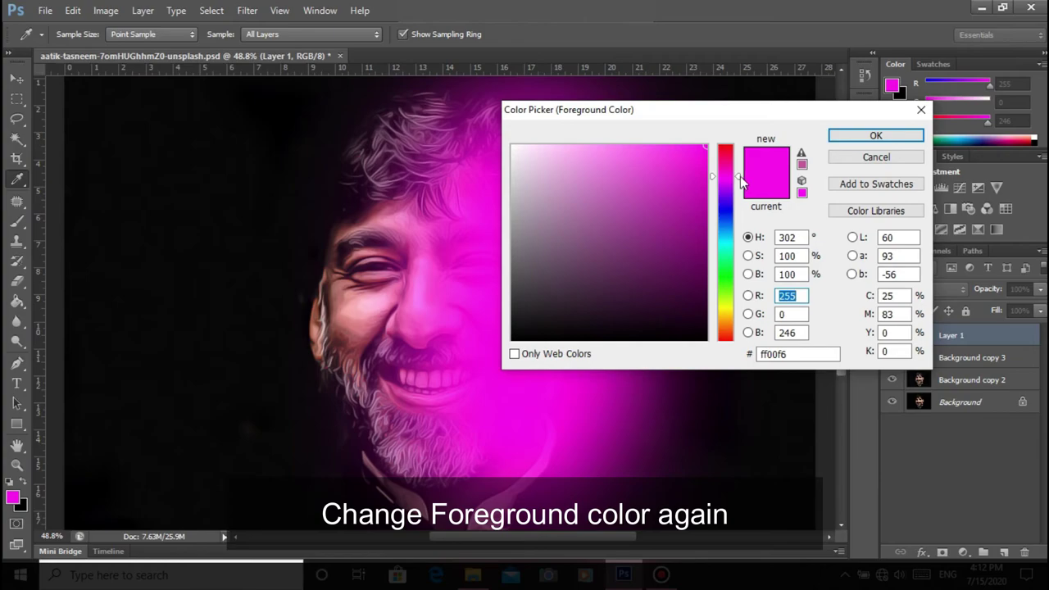
pyautogui.moveTo(742, 176); pyautogui.dragTo(733, 127)
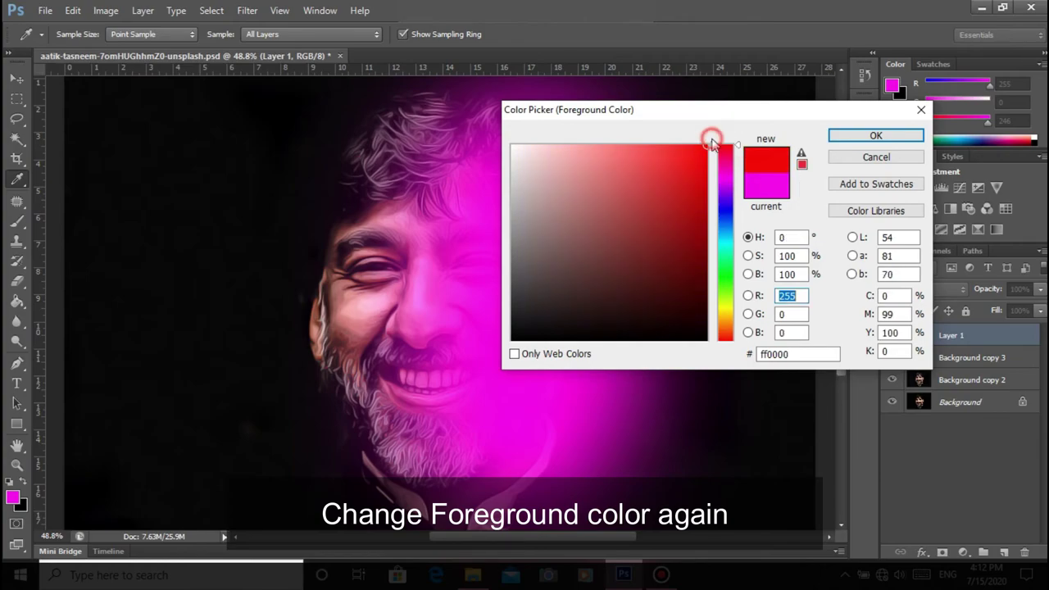
pyautogui.click(850, 136)
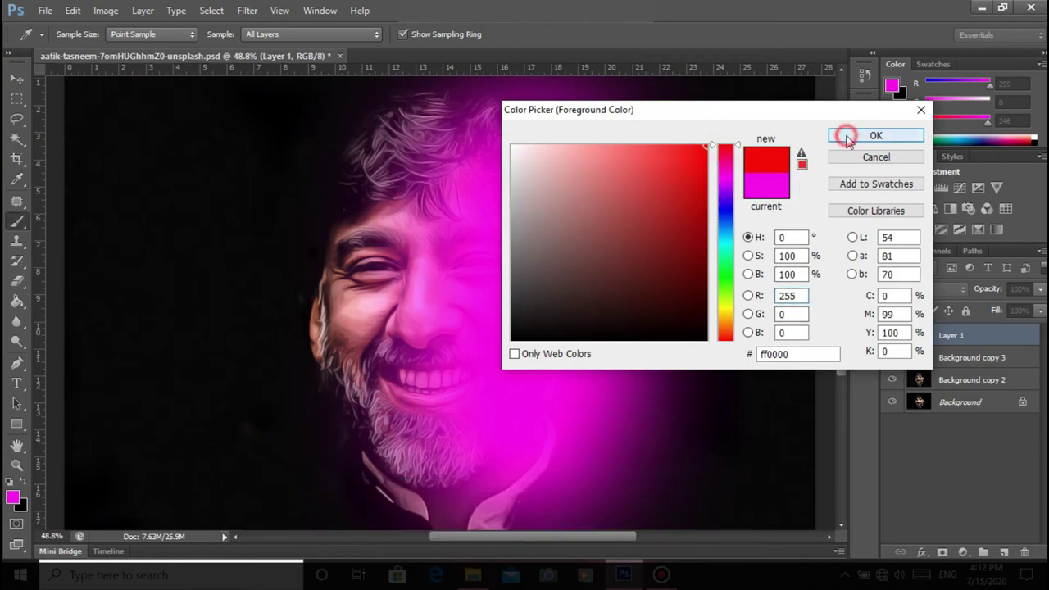
pyautogui.press('b')
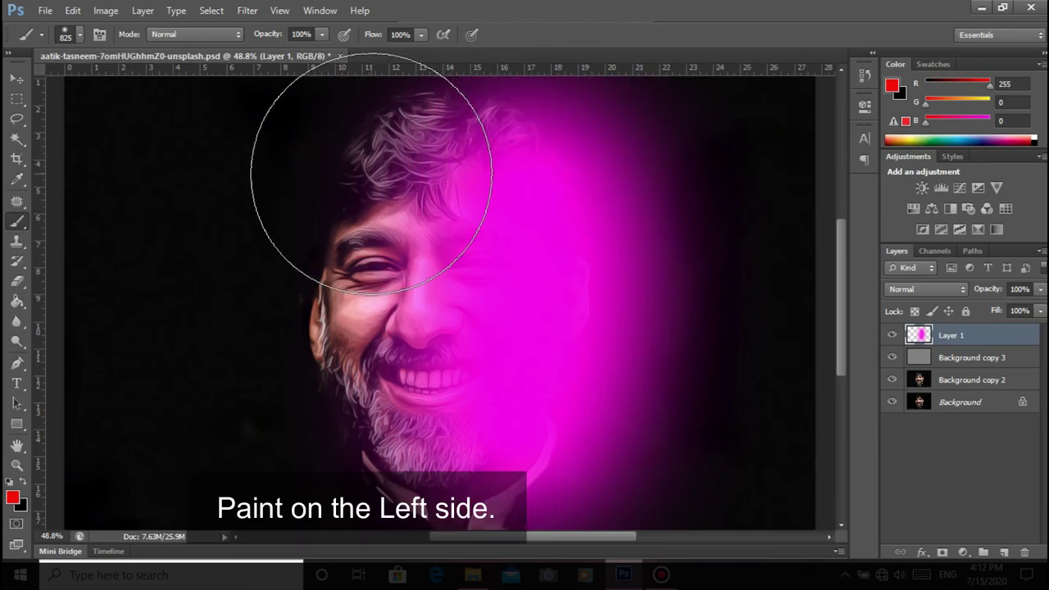
pyautogui.moveTo(363, 106); pyautogui.dragTo(369, 484)
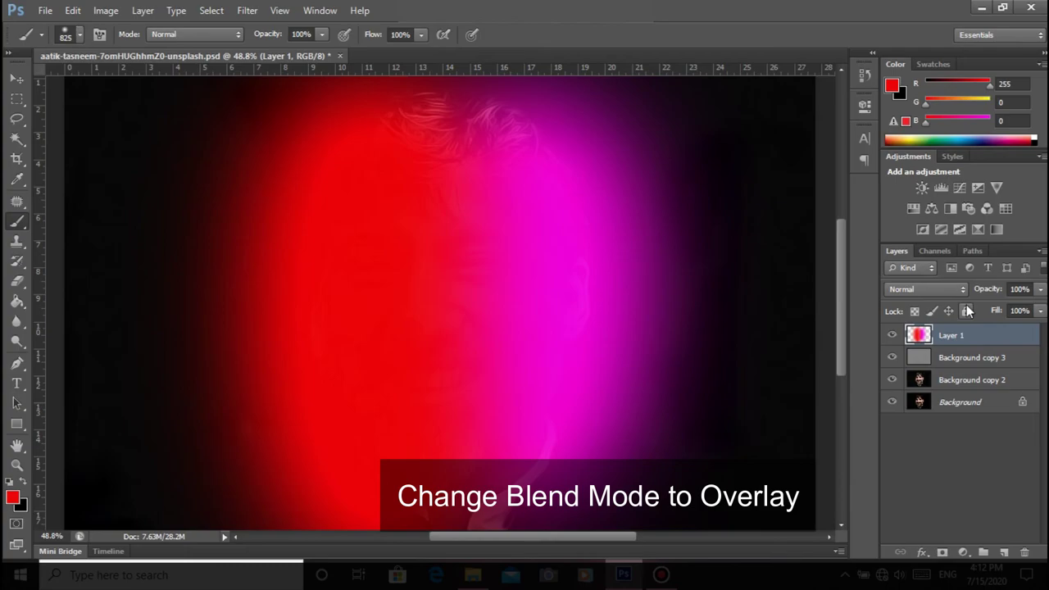
# Switch Layer 1 to Overlay blending and lower its opacity to about 29%.
pyautogui.click(937, 289)
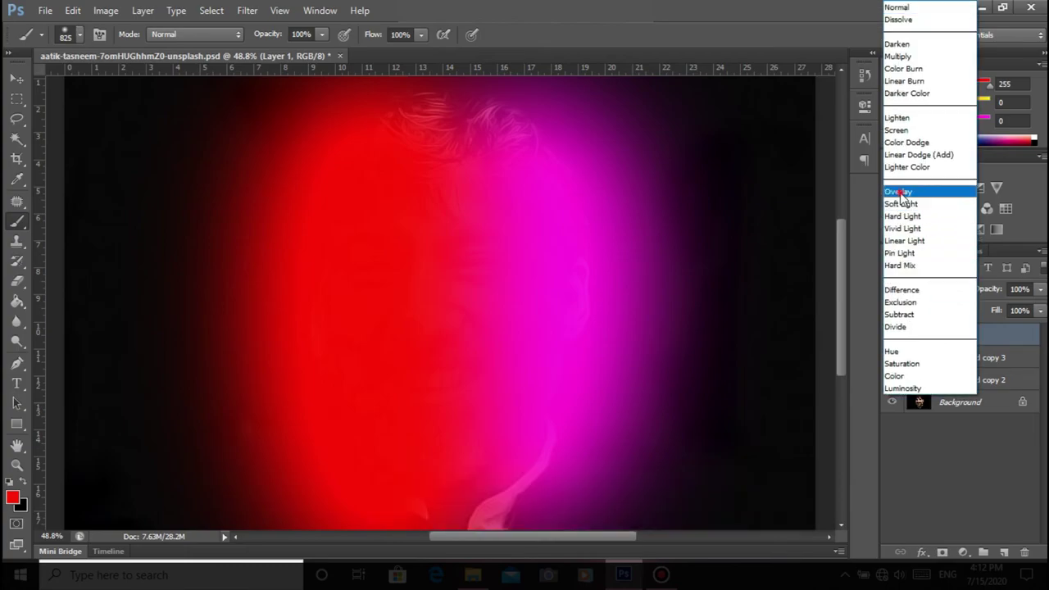
pyautogui.click(900, 191)
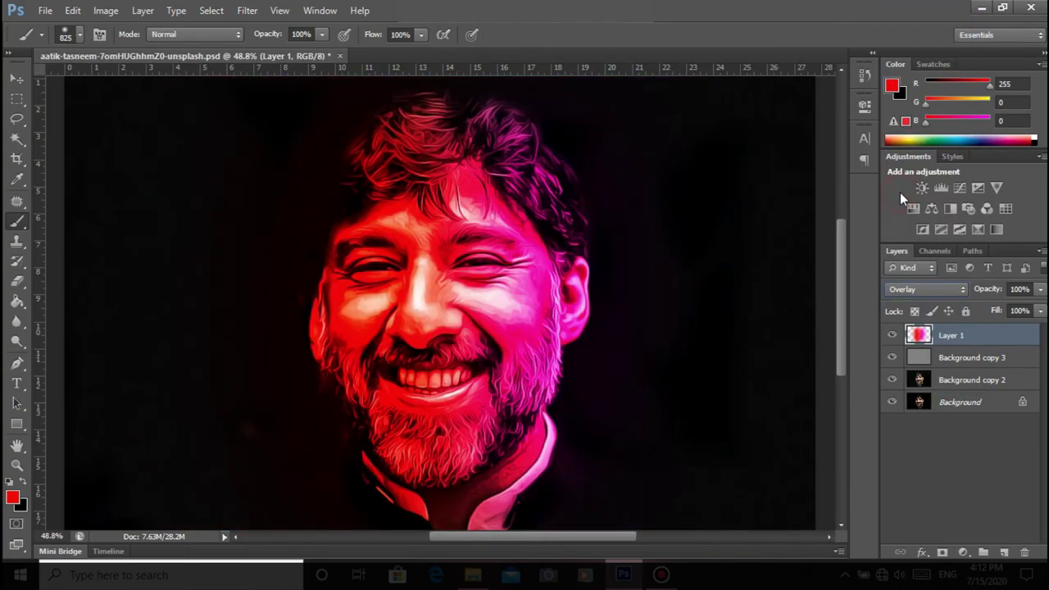
pyautogui.click(1040, 288)
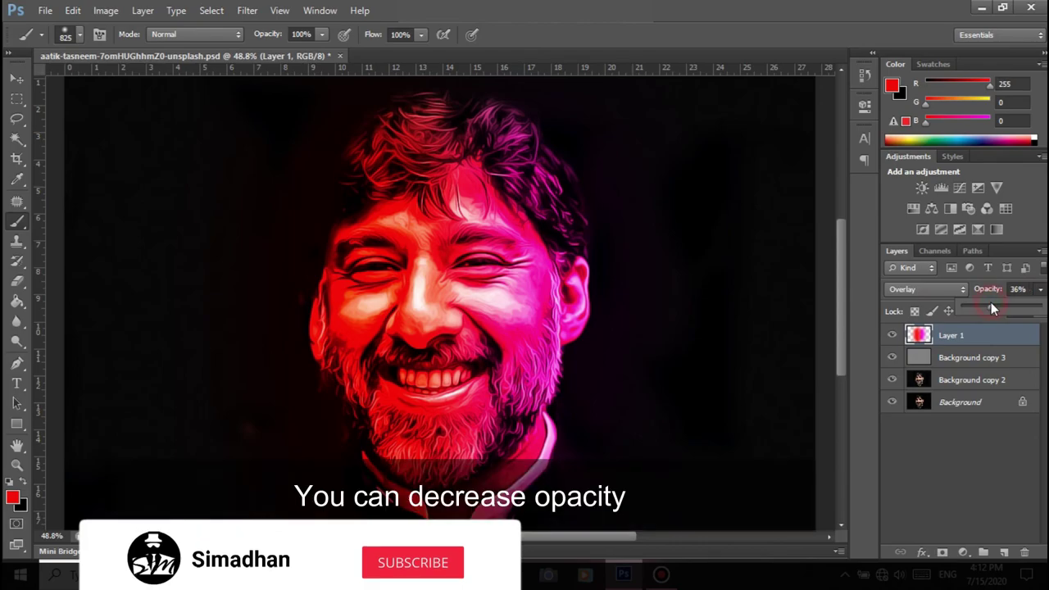
pyautogui.click(991, 308)
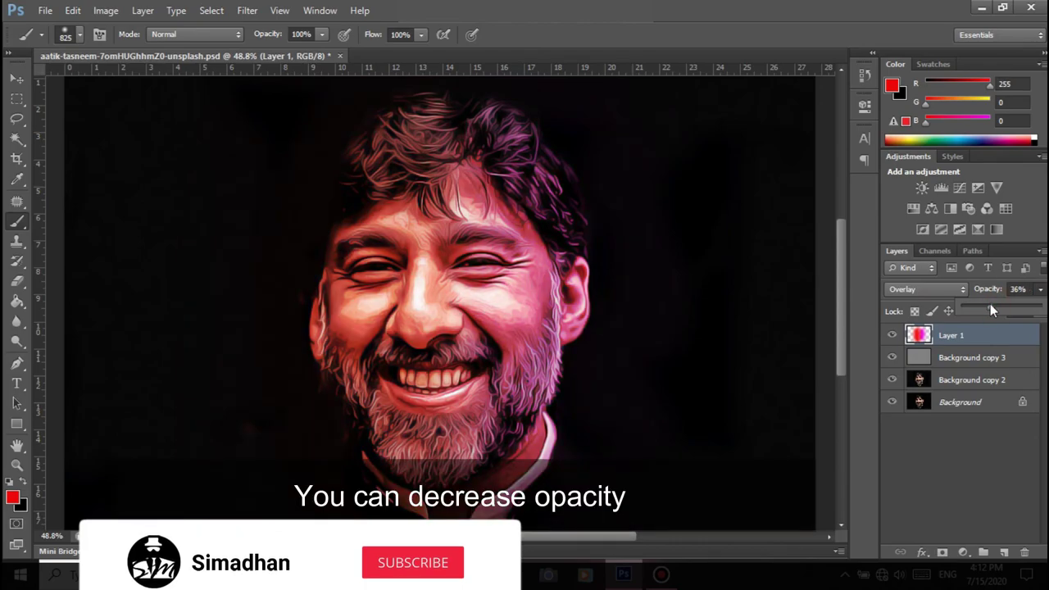
pyautogui.moveTo(986, 305); pyautogui.dragTo(990, 308)
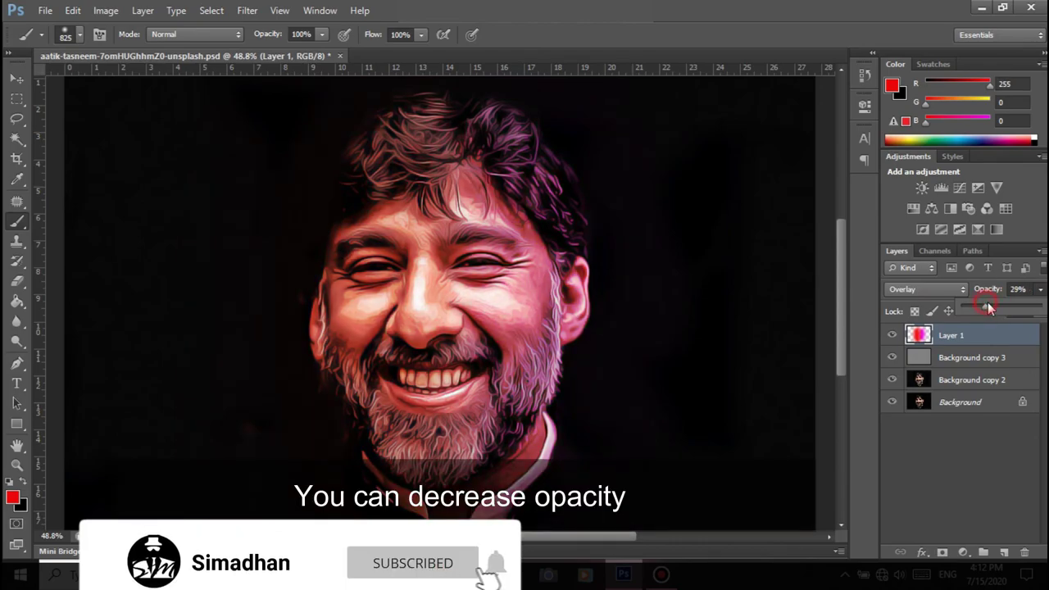